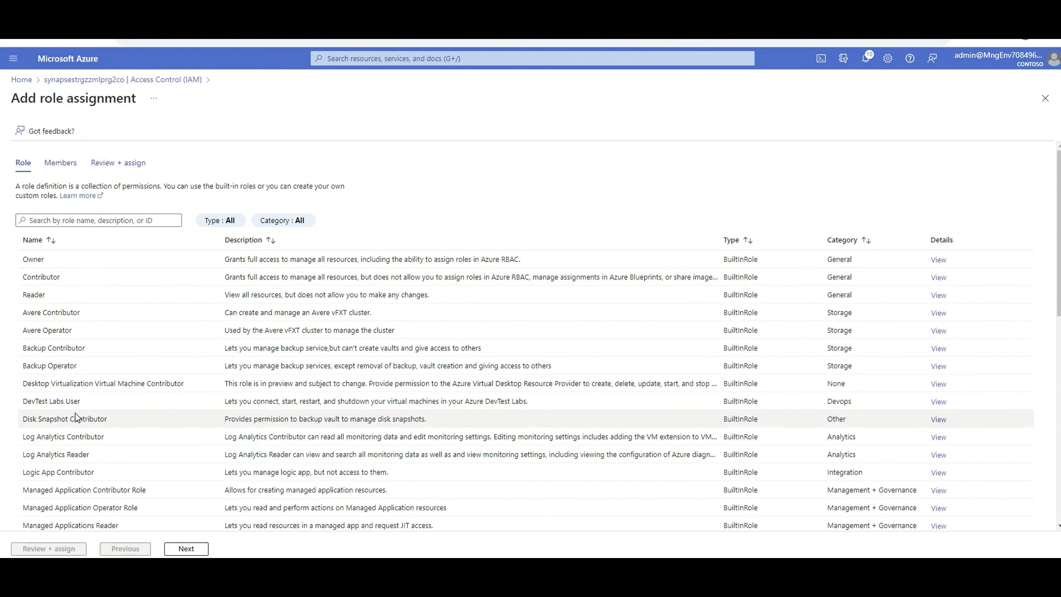
Choose the Storage Blob Data Contributor role for the storage account's new role assignment and continue to its member settings
{"action": "scroll", "coordinate": [37, 422], "scroll_direction": "down", "scroll_amount": 7}
{"action": "scroll", "coordinate": [37, 426], "scroll_direction": "down", "scroll_amount": 1}
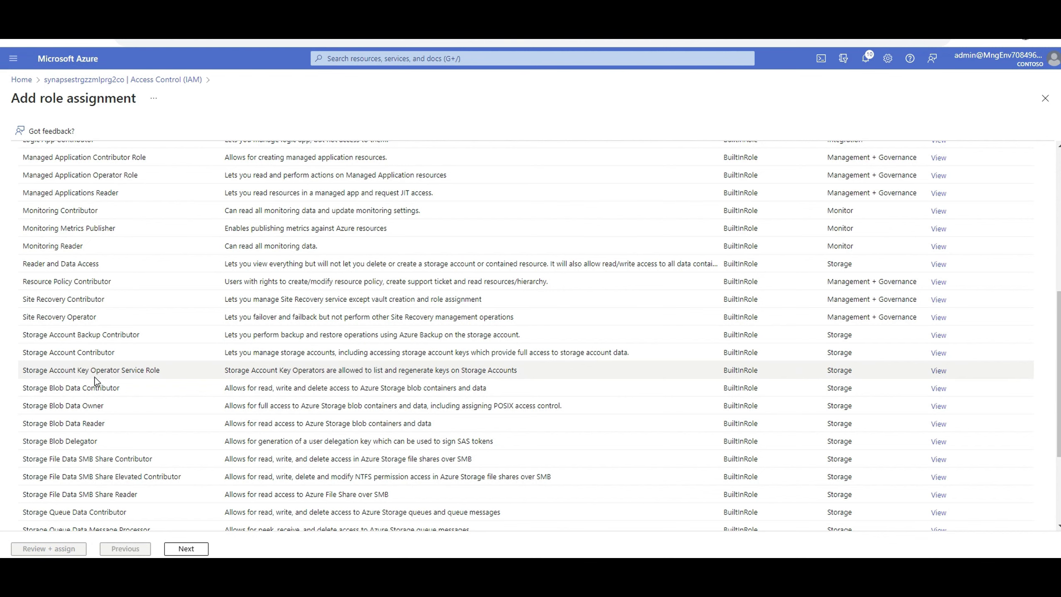
{"action": "scroll", "coordinate": [100, 376], "scroll_direction": "down", "scroll_amount": 1}
{"action": "scroll", "coordinate": [130, 476], "scroll_direction": "down", "scroll_amount": 2}
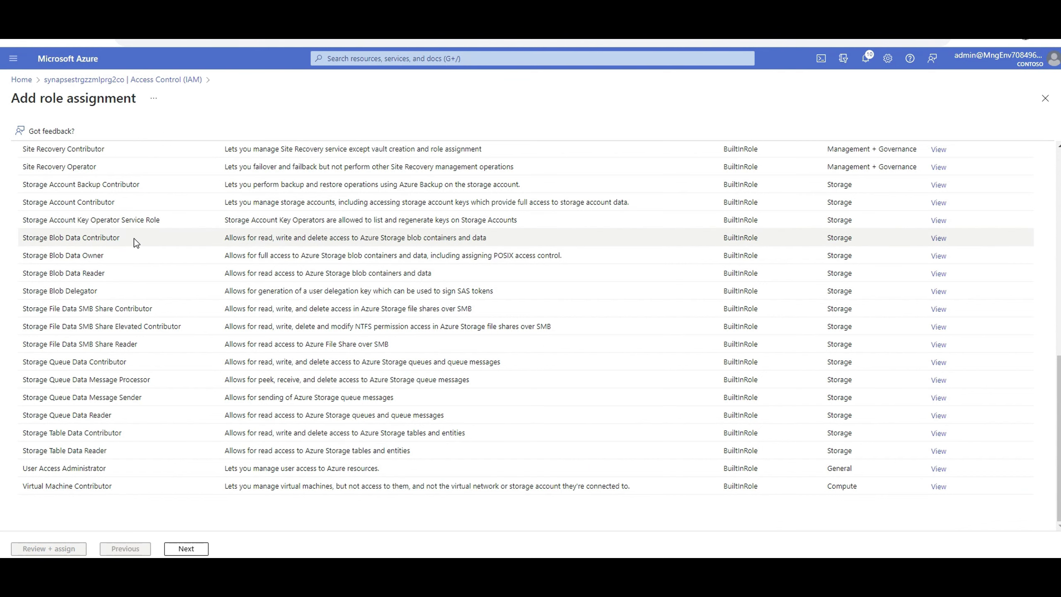
{"action": "left_click_drag", "start_coordinate": [133, 238], "coordinate": [3, 243]}
{"action": "left_click", "coordinate": [188, 548]}
{"action": "left_click", "coordinate": [186, 548]}
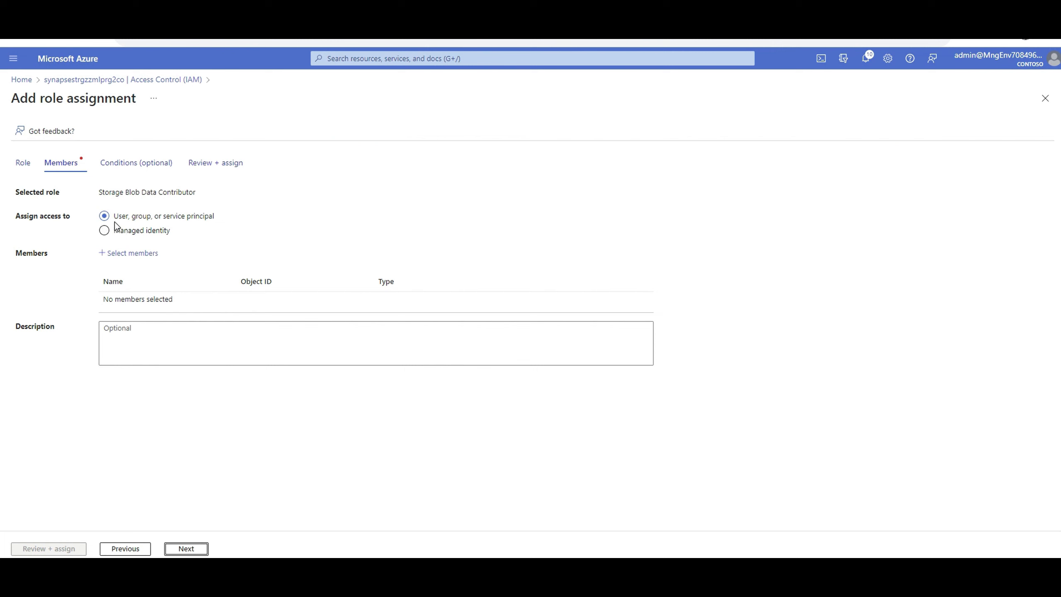
Open the member selection for the role assignment, close it without choosing anyone, and discard the assignment
{"action": "left_click", "coordinate": [132, 254]}
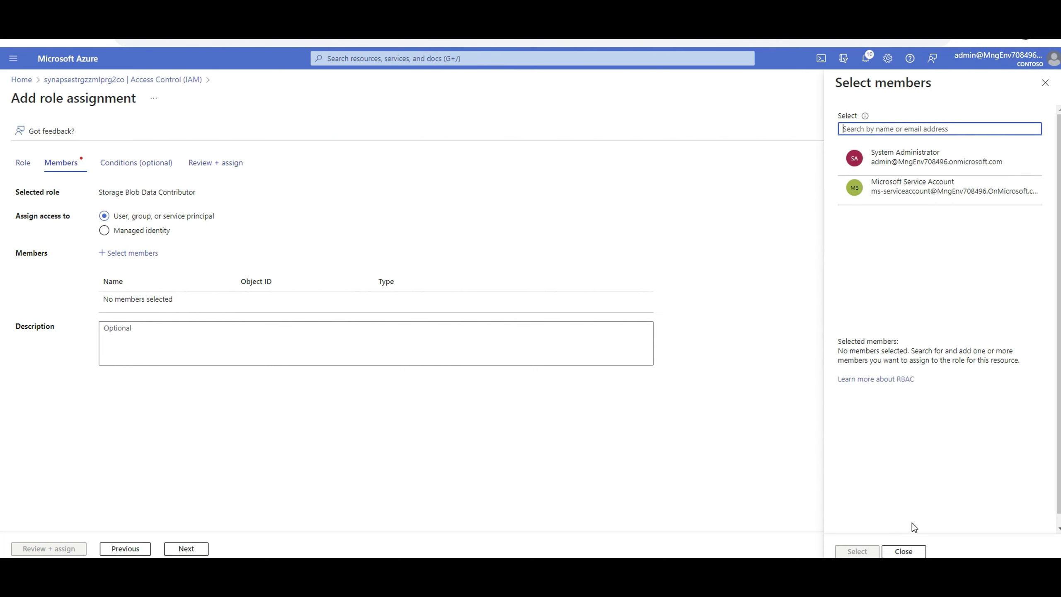
{"action": "left_click", "coordinate": [918, 550]}
{"action": "left_click", "coordinate": [1045, 98]}
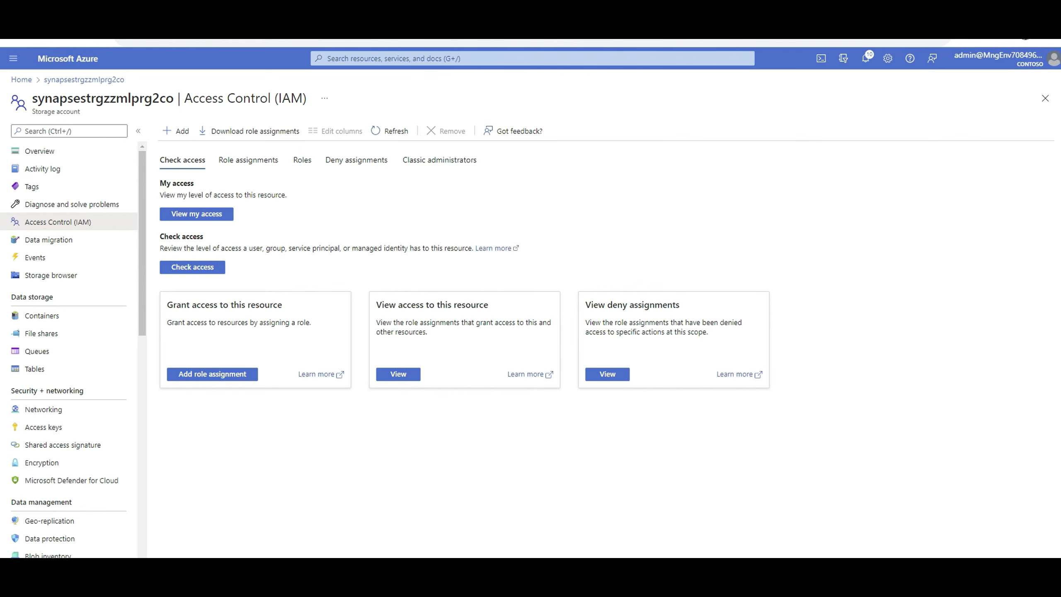
Switch to the Purview-Machine-Learning-Lineage-Solution-Accelerator repository on GitHub and look through its SynapseNotebooks and Data folders
{"action": "left_click_drag", "start_coordinate": [1060, 26], "coordinate": [543, 32]}
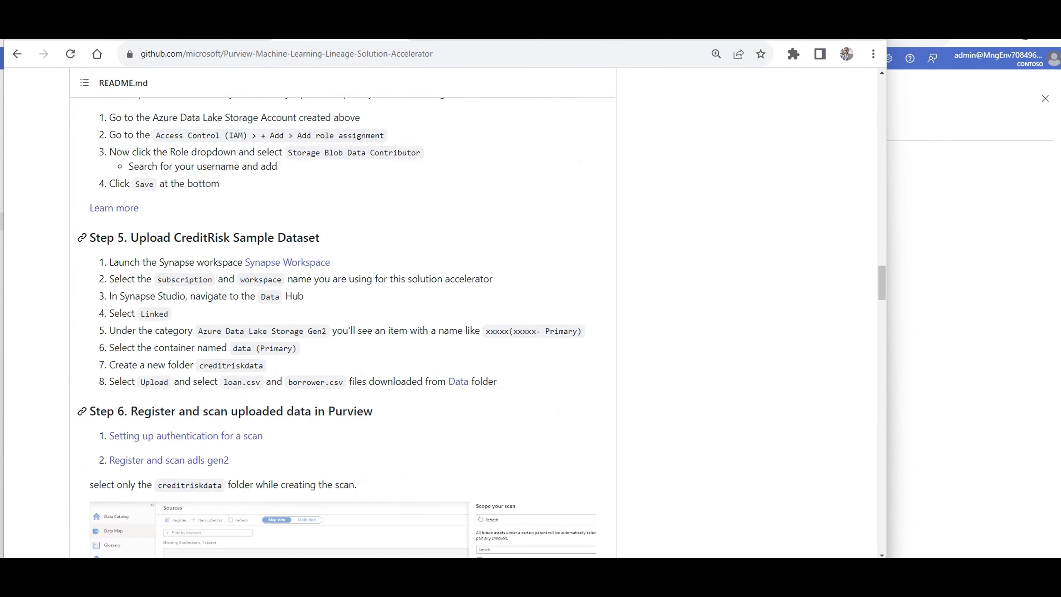
{"action": "key", "text": "F11"}
{"action": "scroll", "coordinate": [507, 371], "scroll_direction": "up", "scroll_amount": 10}
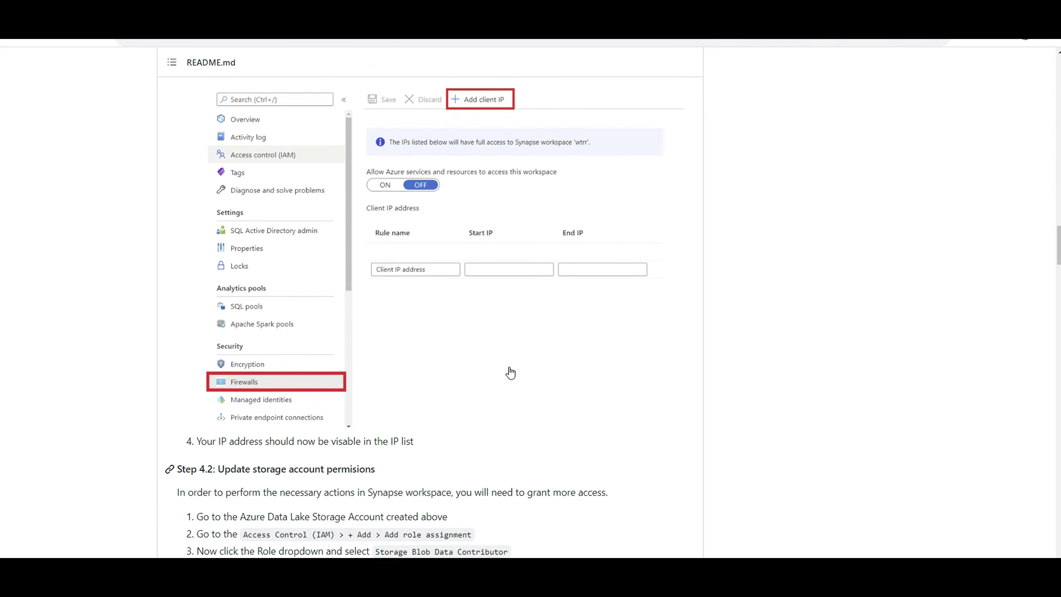
{"action": "scroll", "coordinate": [931, 450], "scroll_direction": "up", "scroll_amount": 20}
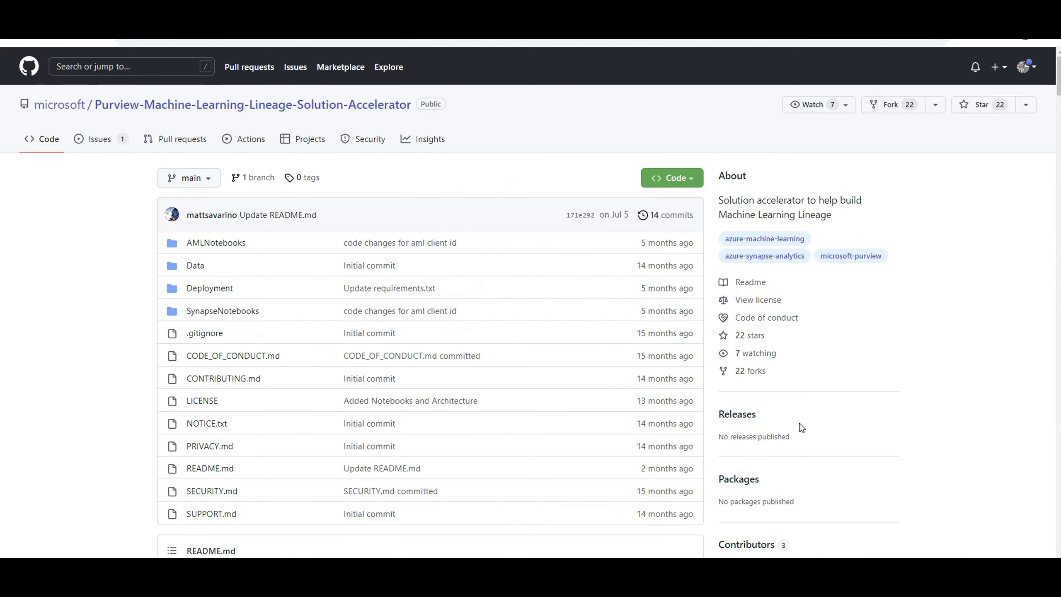
{"action": "left_click", "coordinate": [225, 313]}
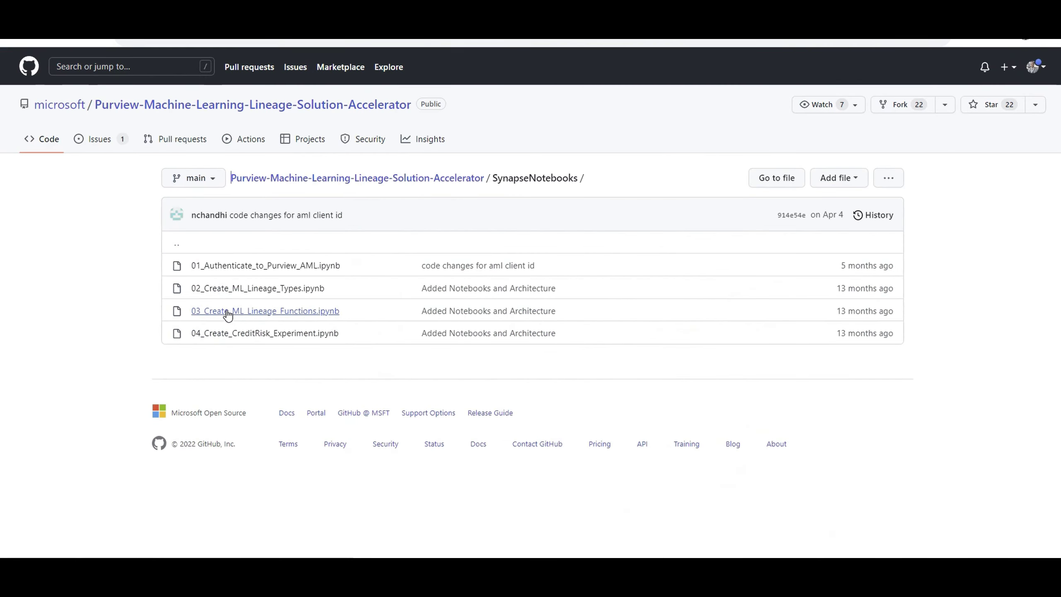
{"action": "left_click", "coordinate": [434, 183]}
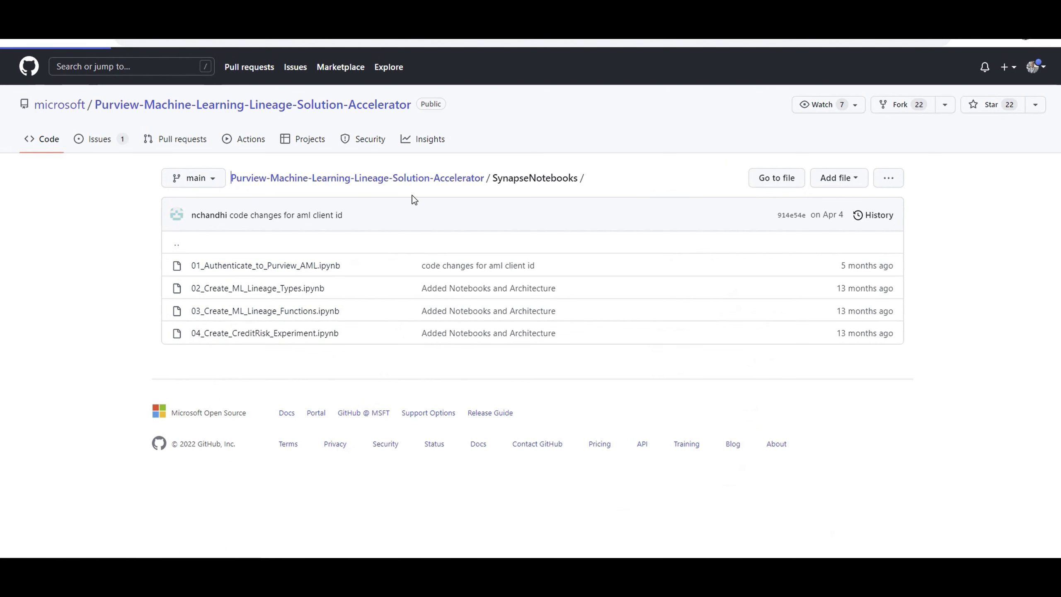
{"action": "left_click", "coordinate": [195, 265]}
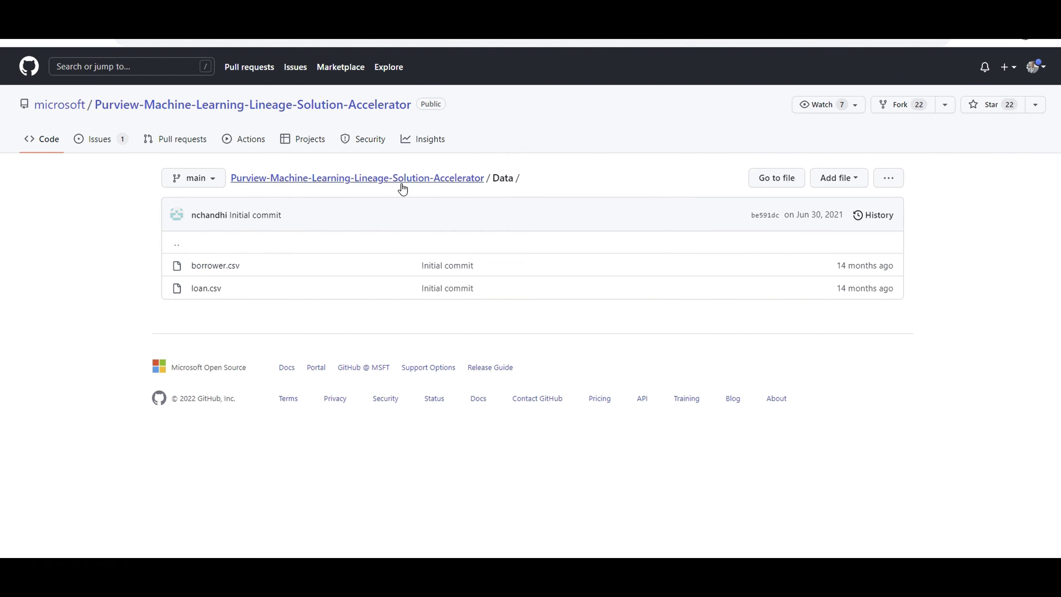
{"action": "left_click", "coordinate": [366, 181]}
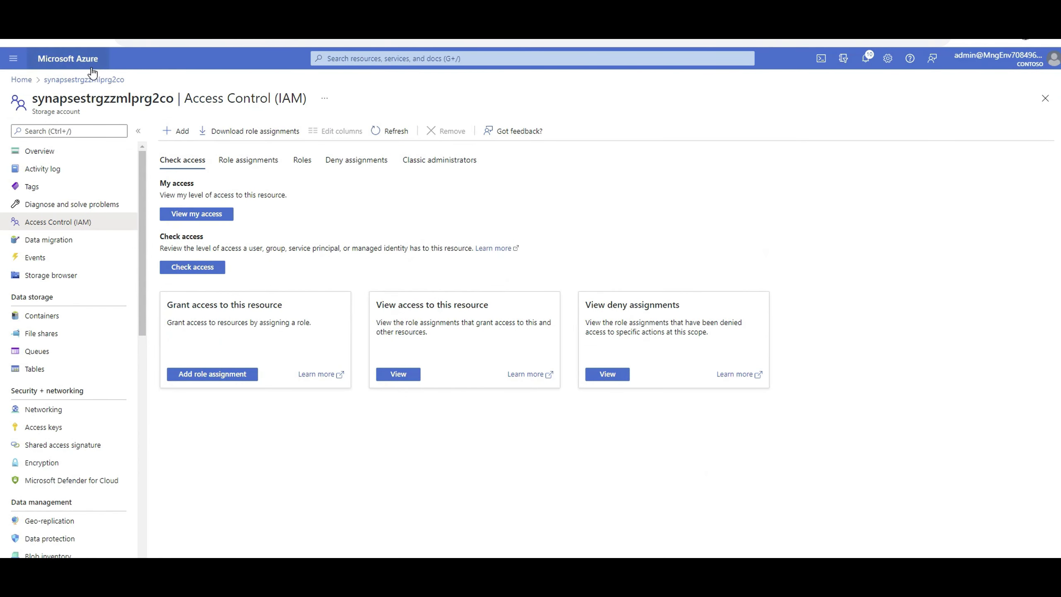
Switch to the Azure portal and open the synapse-ws-zzmlpr workspace in Synapse Studio
{"action": "left_click", "coordinate": [54, 81]}
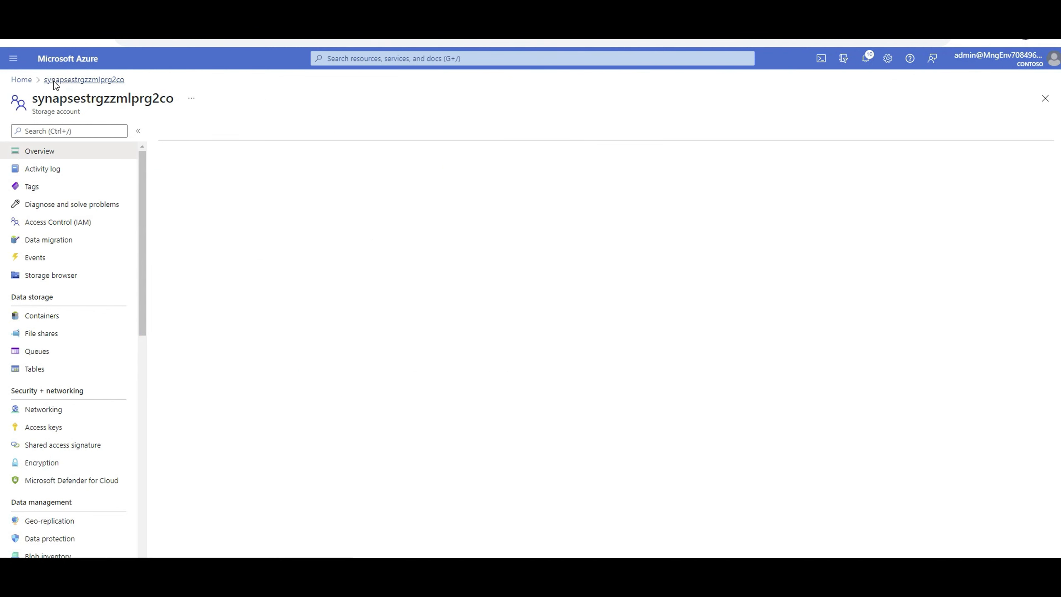
{"action": "left_click", "coordinate": [22, 80]}
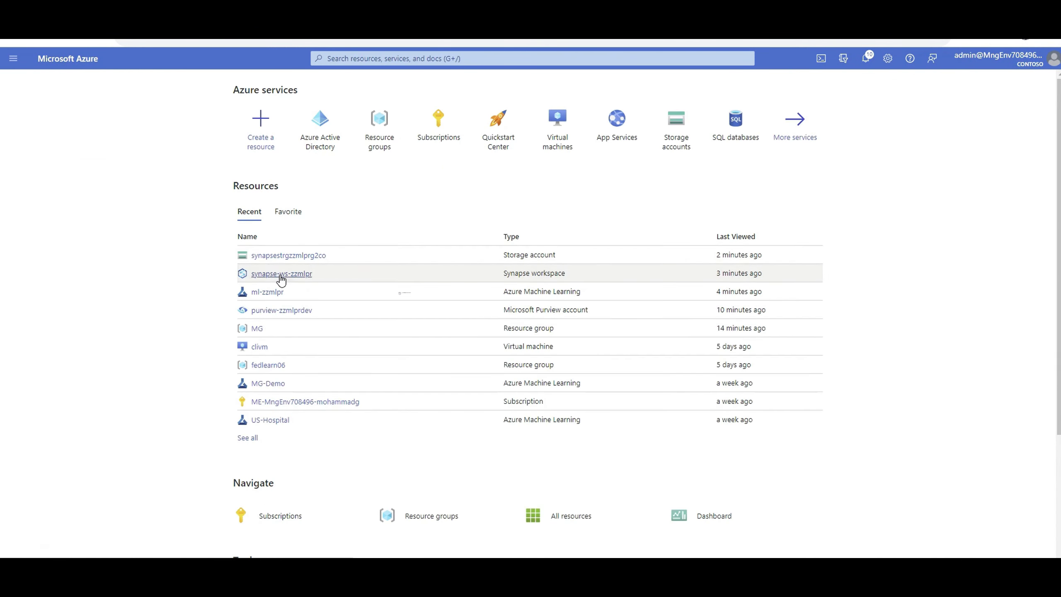
{"action": "left_click", "coordinate": [279, 274]}
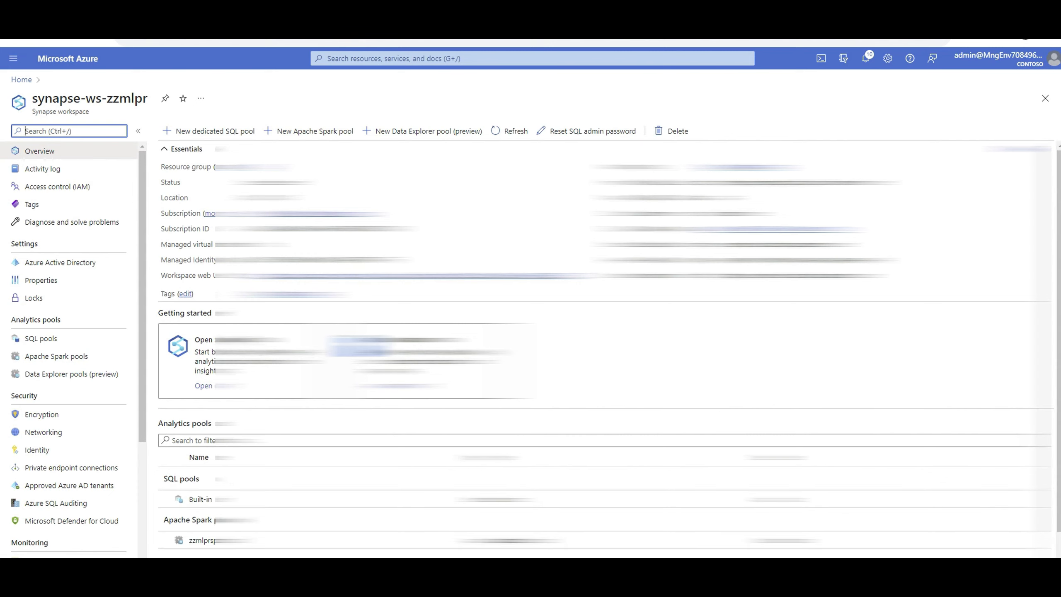
{"action": "left_click", "coordinate": [206, 384]}
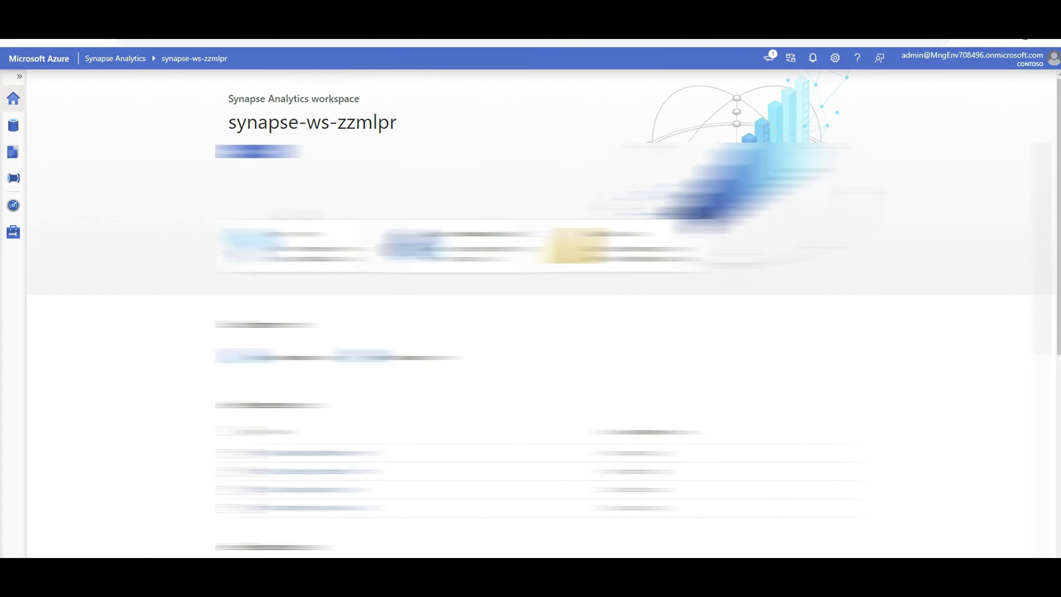
Browse the workspace's linked Azure Data Lake Storage Gen2 data to the creditriskdata folder in the primary data container
{"action": "left_click", "coordinate": [12, 131]}
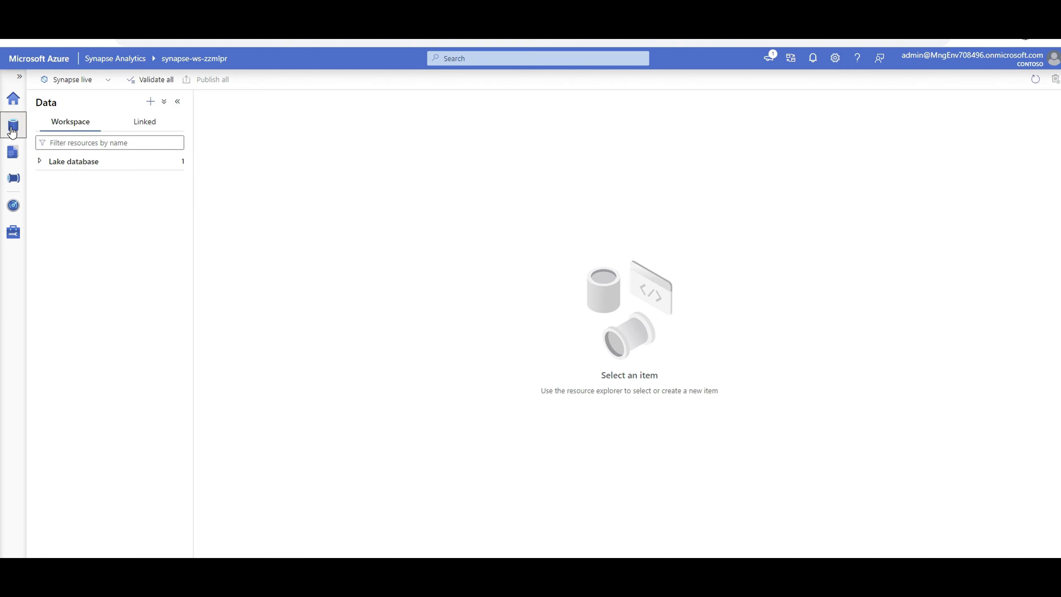
{"action": "left_click", "coordinate": [146, 127]}
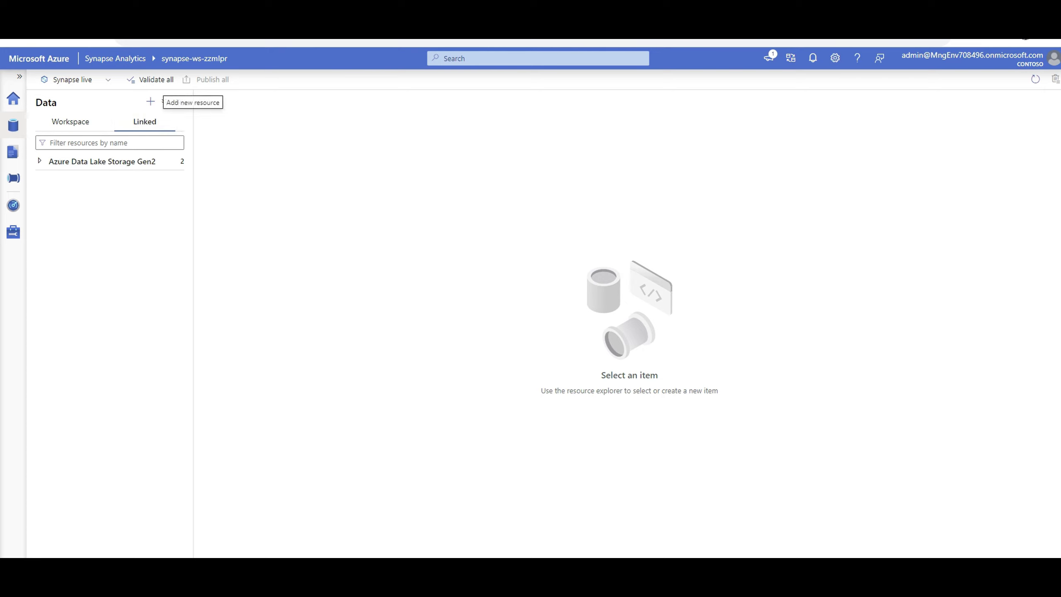
{"action": "left_click", "coordinate": [40, 160]}
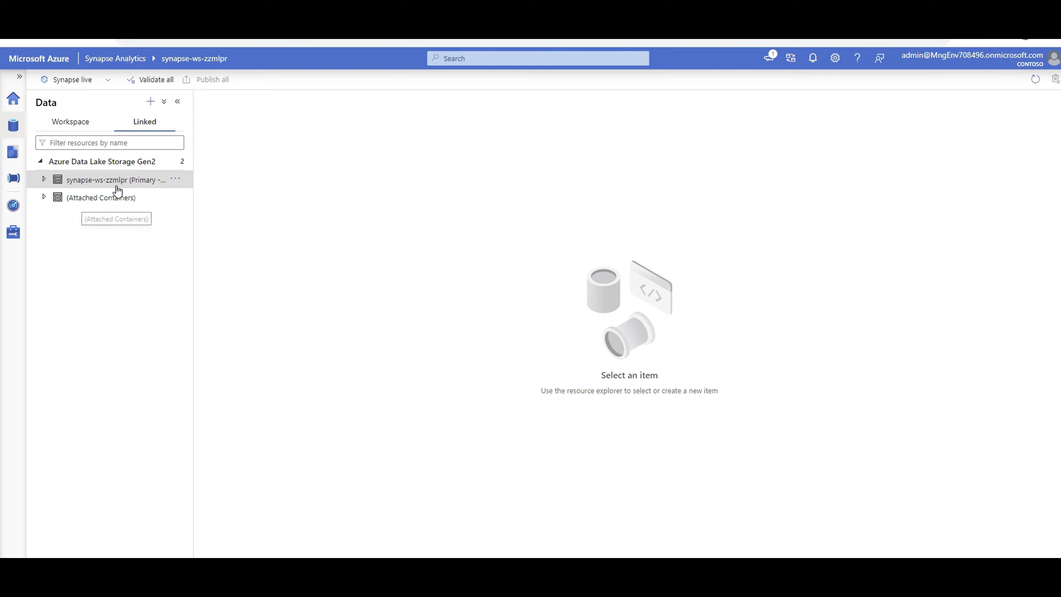
{"action": "left_click", "coordinate": [45, 179]}
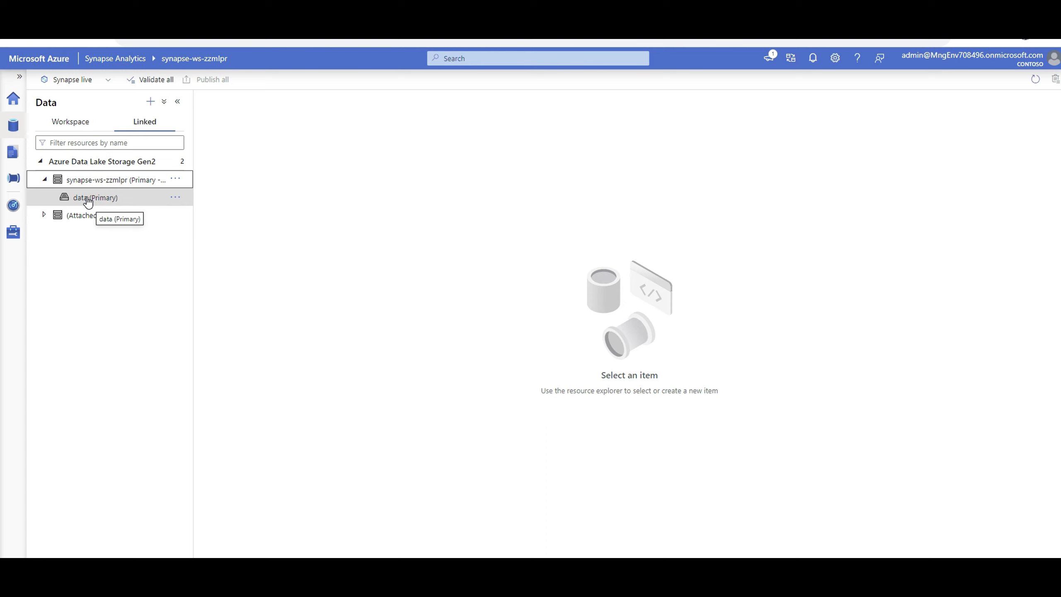
{"action": "double_click", "coordinate": [88, 198]}
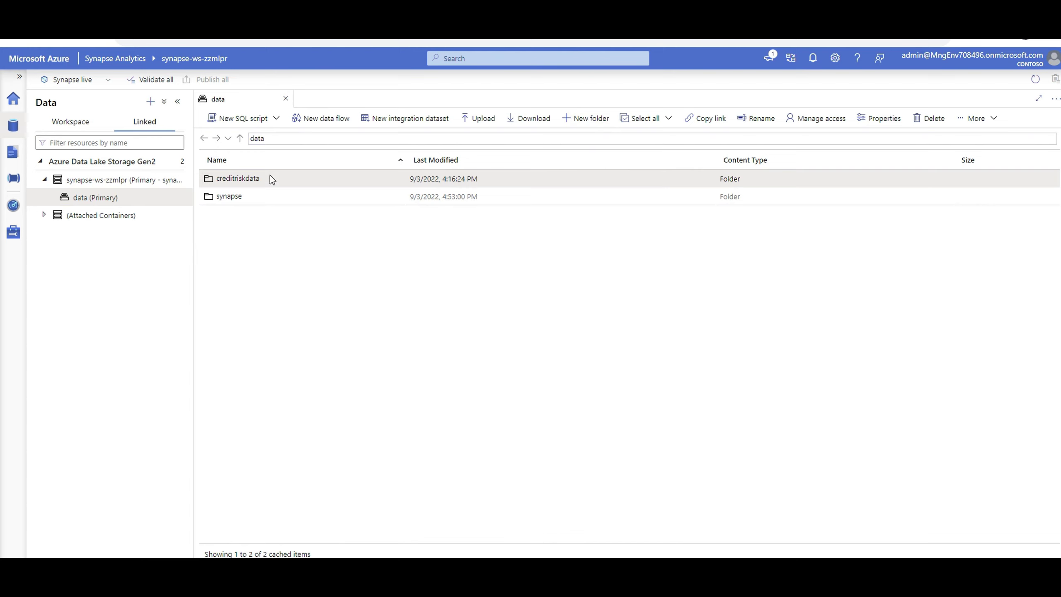
{"action": "double_click", "coordinate": [248, 180]}
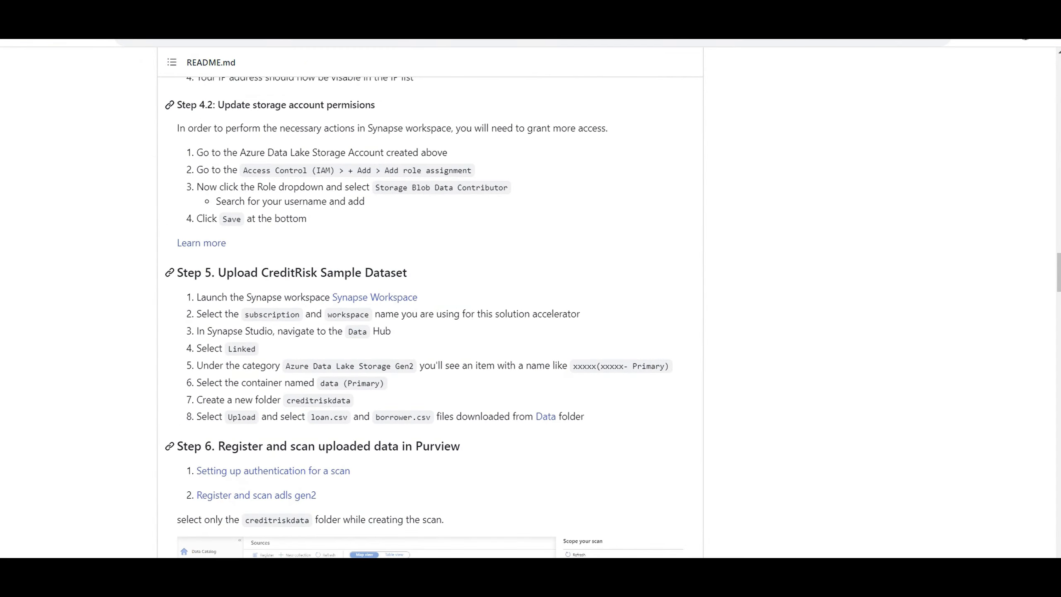
Switch to the GitHub repository and examine the sample CSV files in its Data folder
{"action": "scroll", "coordinate": [408, 344], "scroll_direction": "up", "scroll_amount": 15}
{"action": "scroll", "coordinate": [408, 344], "scroll_direction": "up", "scroll_amount": 20}
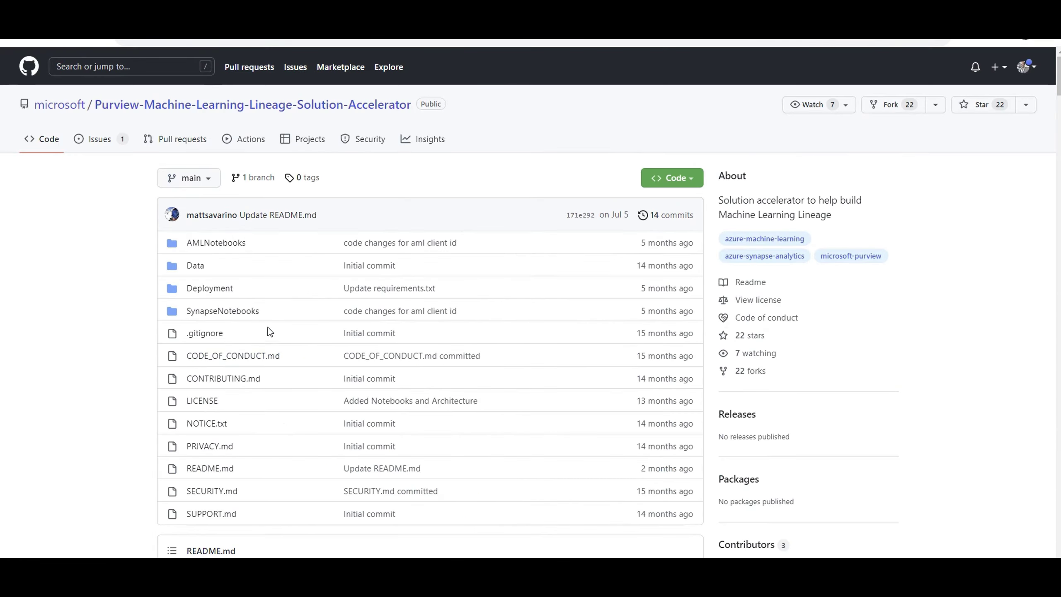
{"action": "left_click", "coordinate": [196, 268]}
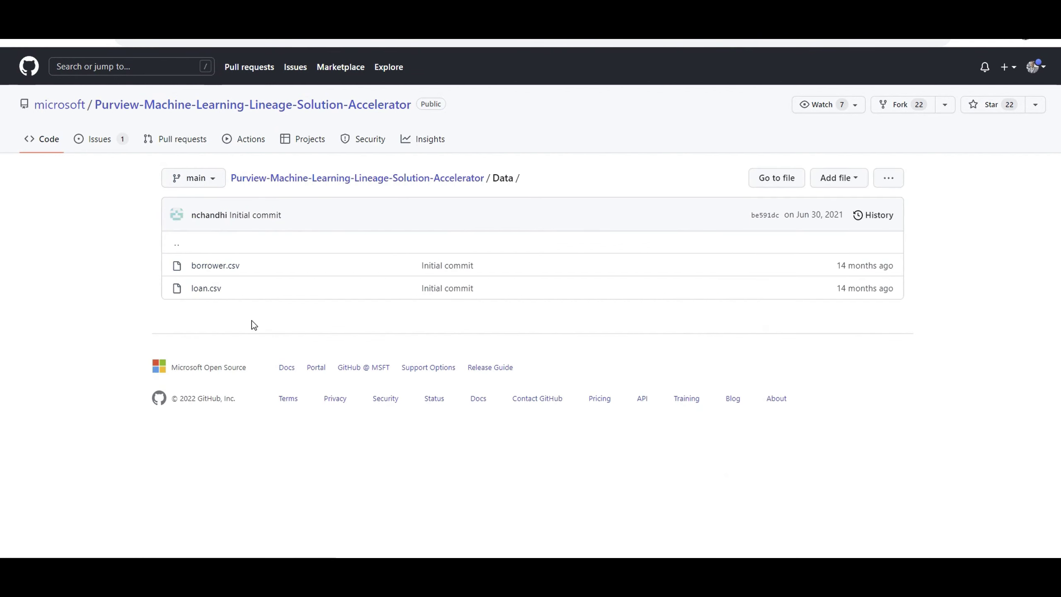
{"action": "left_click_drag", "start_coordinate": [246, 296], "coordinate": [160, 261]}
{"action": "left_click", "coordinate": [309, 342]}
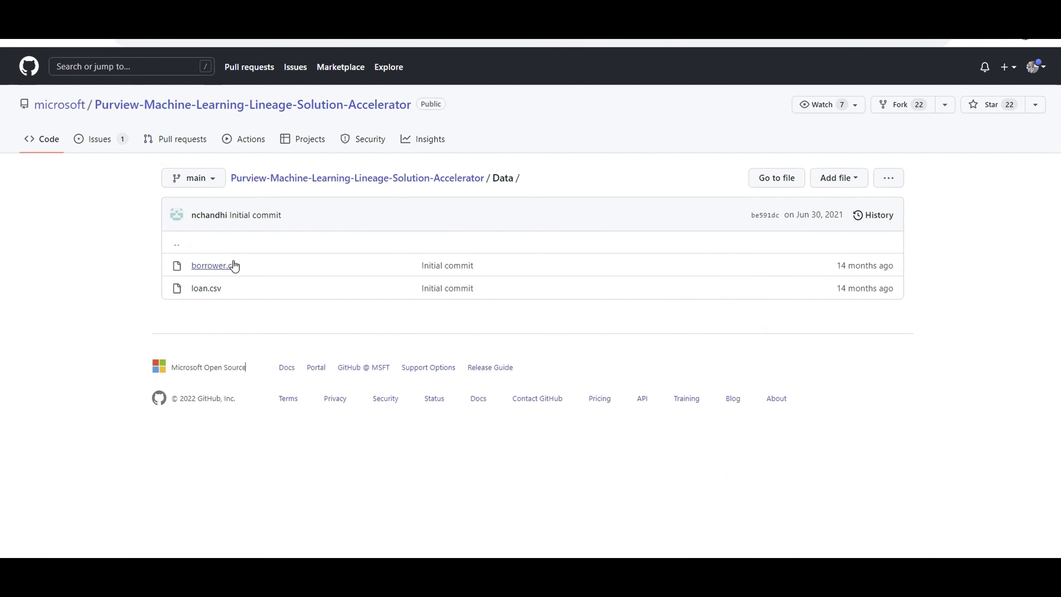
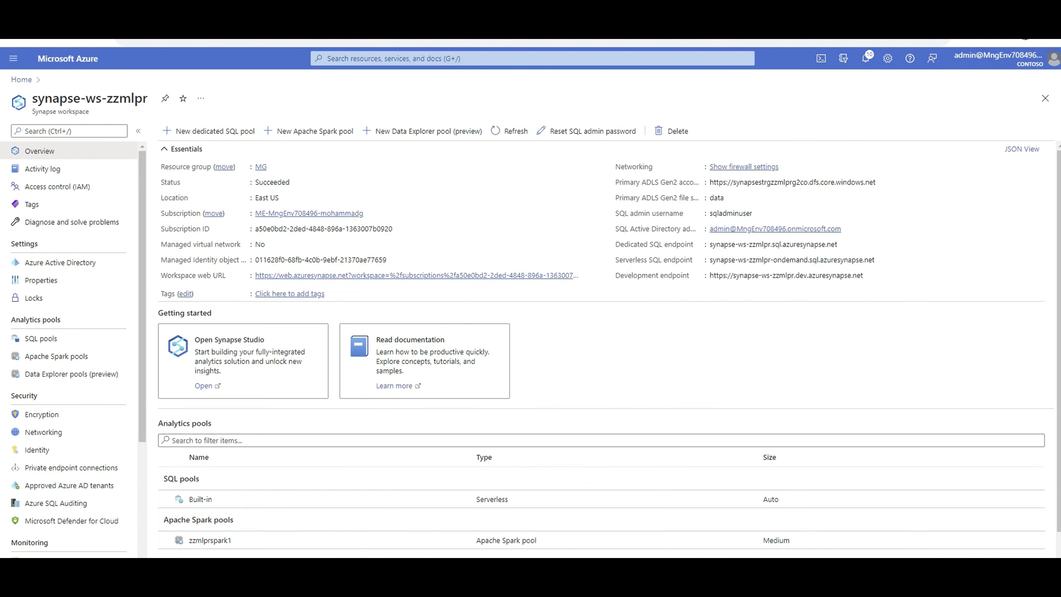
Switch to the Azure portal and start a new role assignment in the access control of storage account synapsestrgzzmlprg2co
{"action": "left_click", "coordinate": [20, 81]}
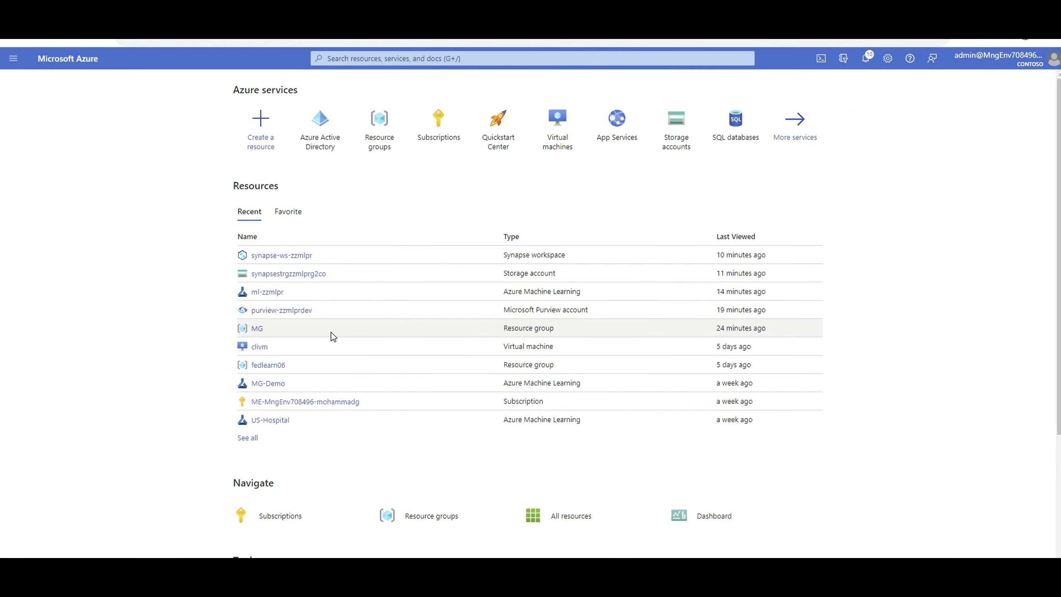
{"action": "left_click", "coordinate": [291, 275]}
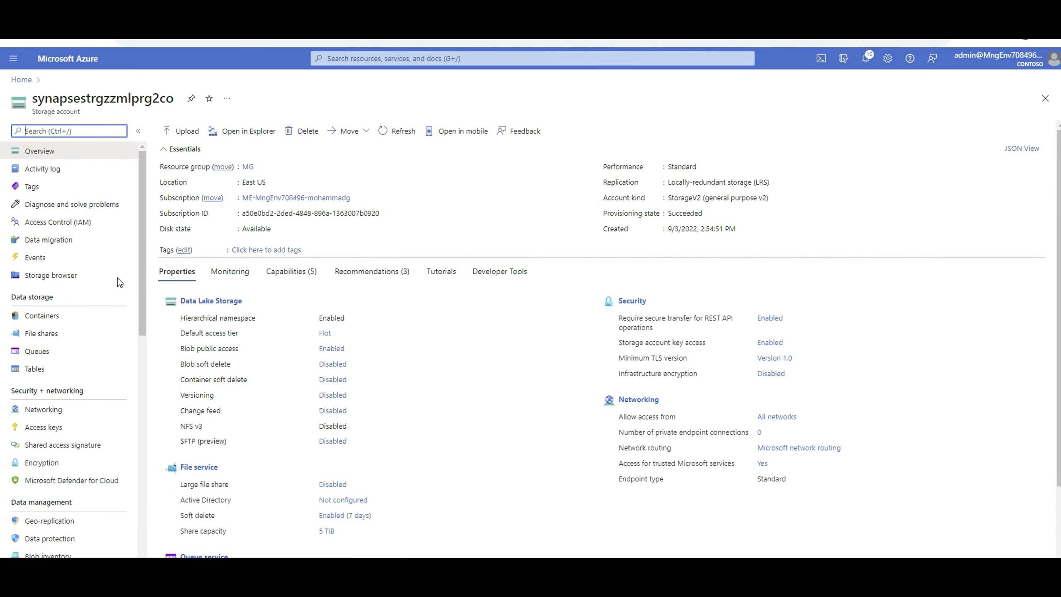
{"action": "left_click", "coordinate": [71, 226]}
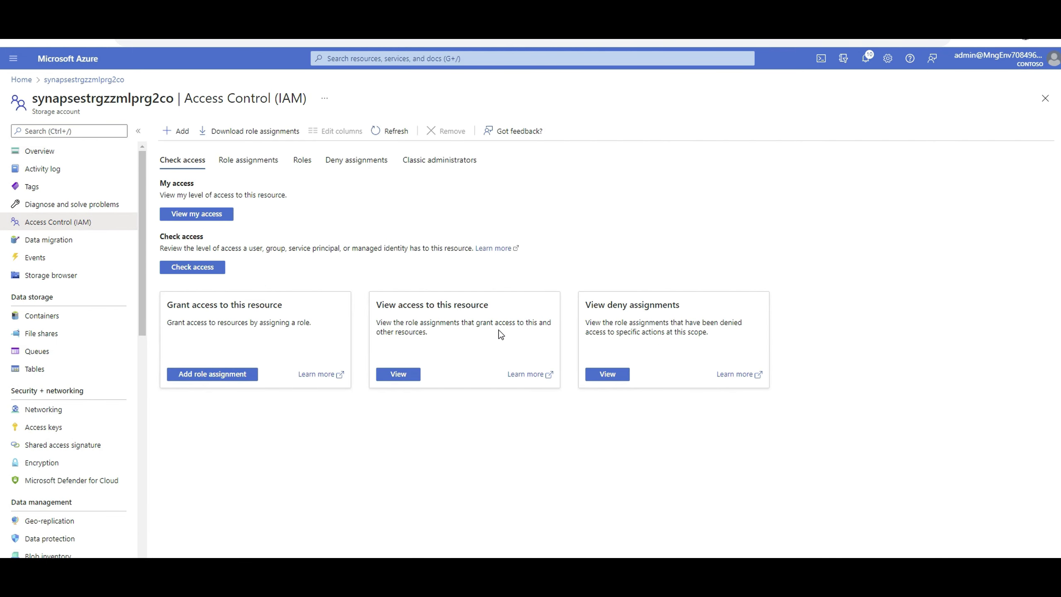
{"action": "left_click", "coordinate": [177, 131]}
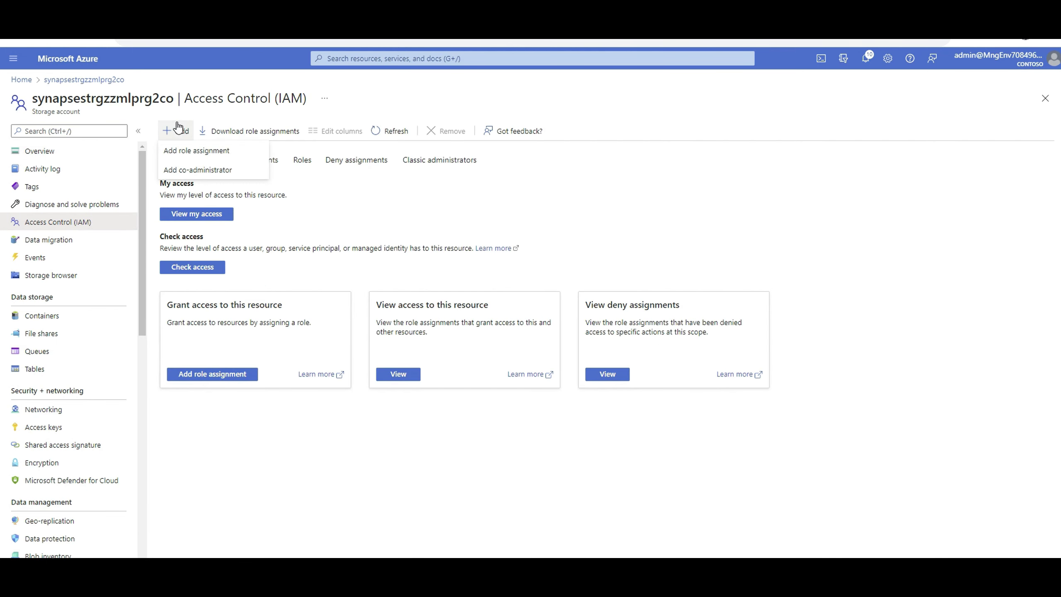
{"action": "left_click", "coordinate": [194, 147]}
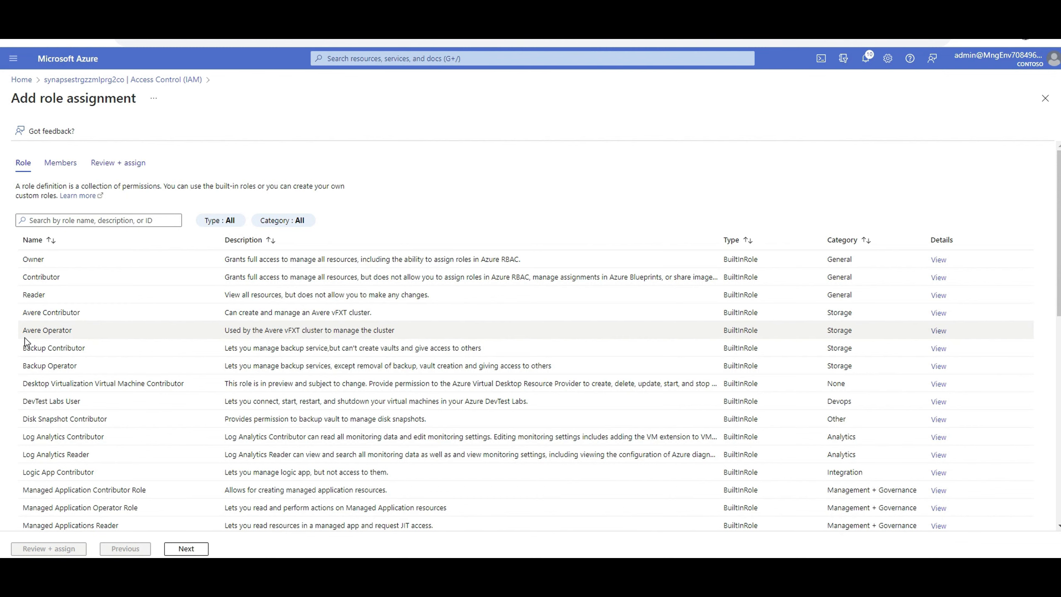
Choose the Storage Blob Data Reader role for the assignment and continue to its member settings
{"action": "scroll", "coordinate": [60, 369], "scroll_direction": "down", "scroll_amount": 7}
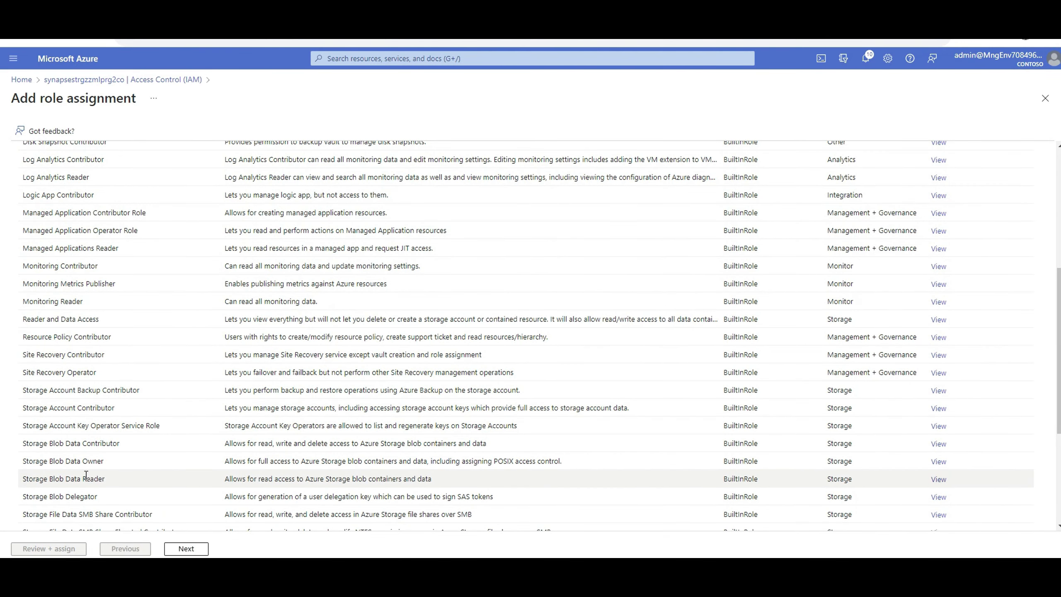
{"action": "left_click", "coordinate": [86, 477]}
{"action": "left_click", "coordinate": [186, 548]}
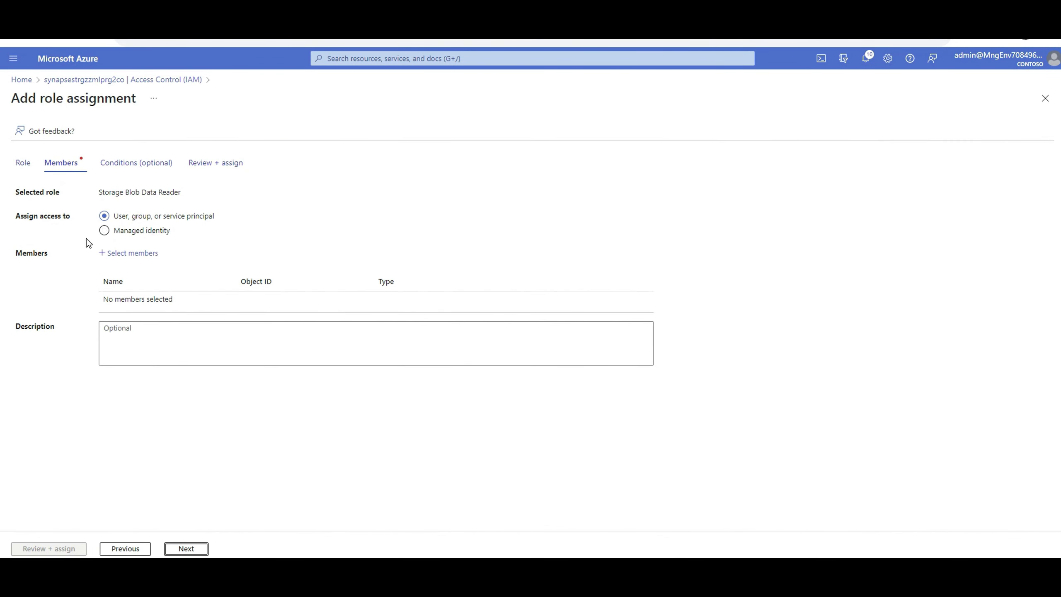
Set the assignment to managed identities, list the Microsoft Purview account identities as possible members, and leave the member selection without adding any
{"action": "left_click", "coordinate": [164, 233]}
{"action": "double_click", "coordinate": [111, 264]}
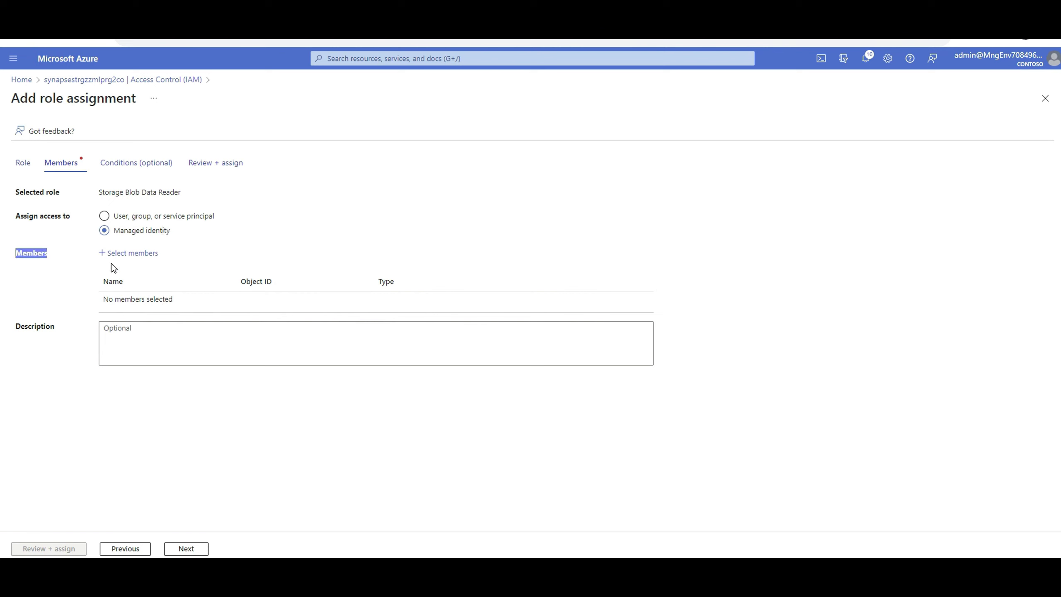
{"action": "left_click", "coordinate": [142, 254]}
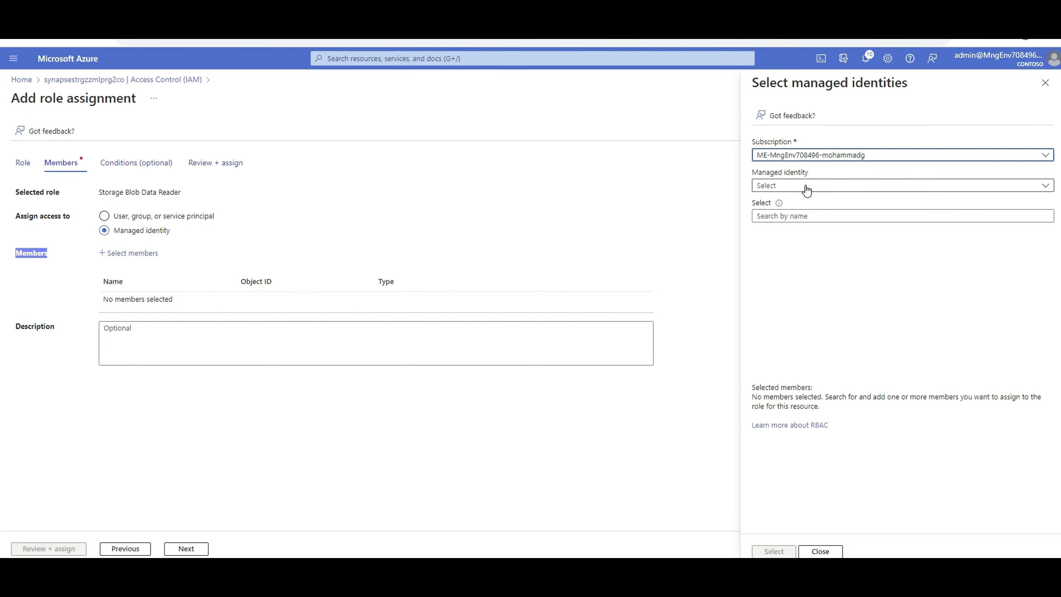
{"action": "left_click", "coordinate": [805, 187]}
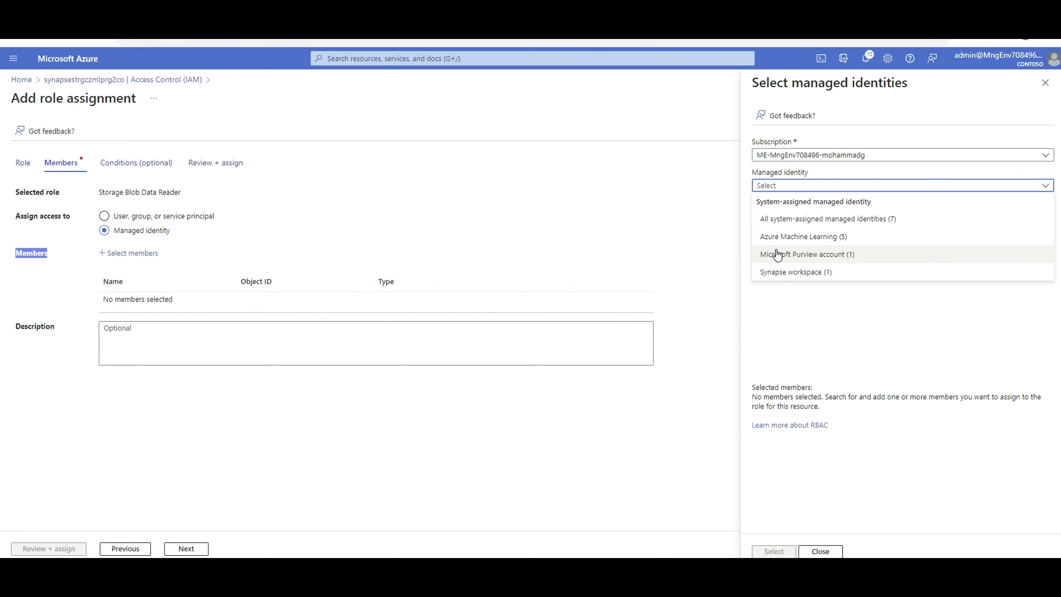
{"action": "left_click", "coordinate": [802, 253]}
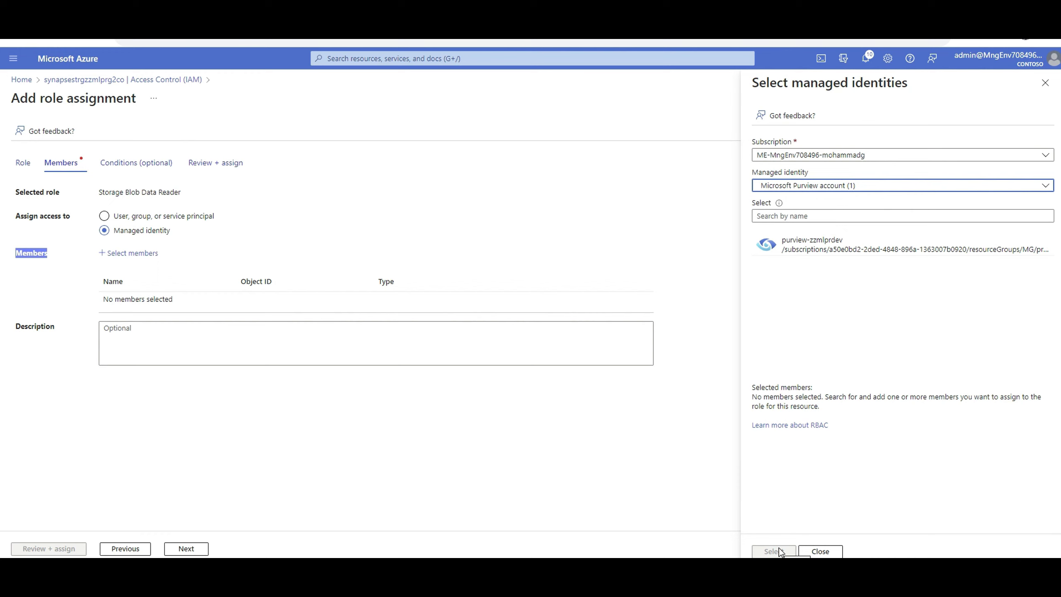
{"action": "left_click", "coordinate": [819, 551]}
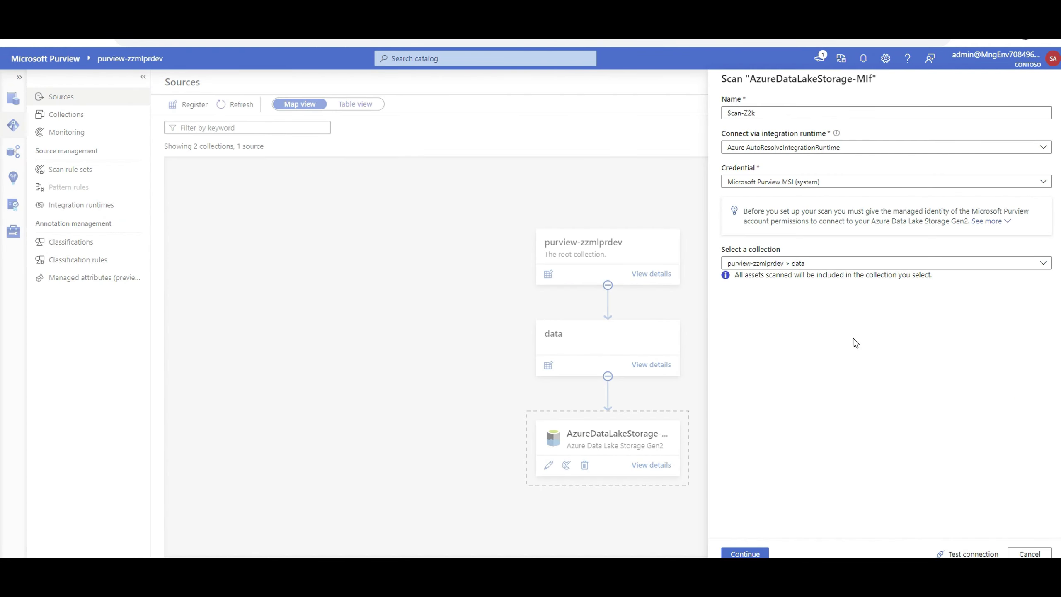
Switch to Microsoft Purview, test the connection of the new data lake scan, and cancel the scan setup
{"action": "left_click", "coordinate": [961, 554]}
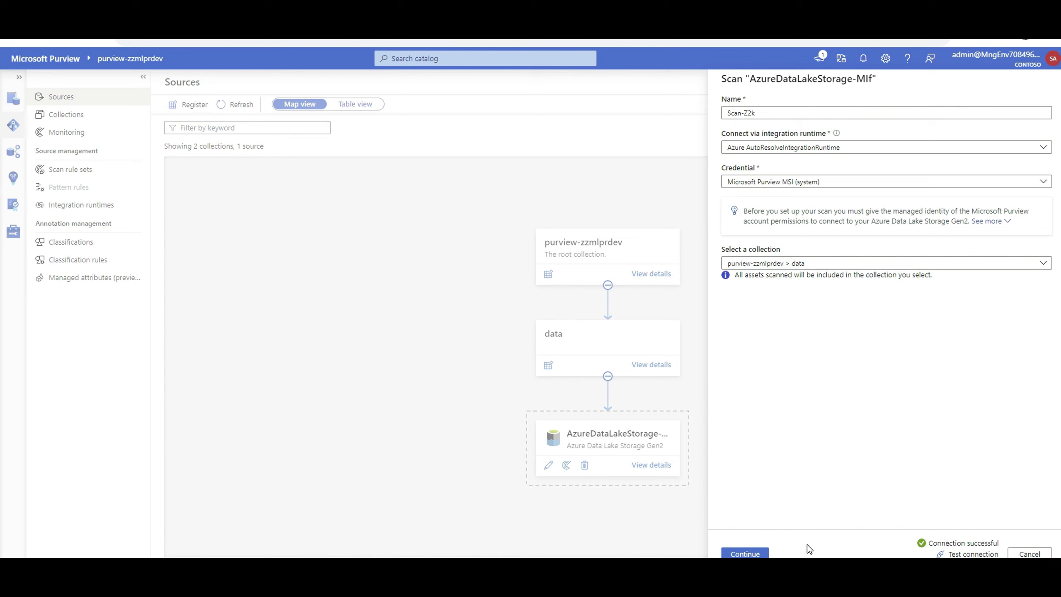
{"action": "left_click", "coordinate": [1029, 553]}
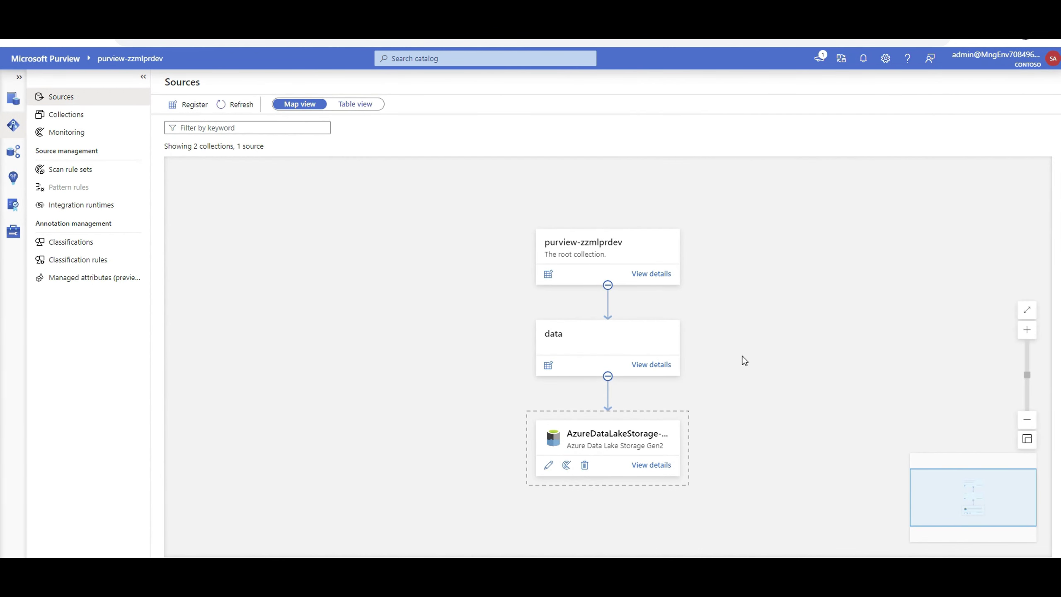
Open the details of the Azure Data Lake Storage source and examine the run history and run details of Scan-FuW
{"action": "left_click", "coordinate": [652, 465]}
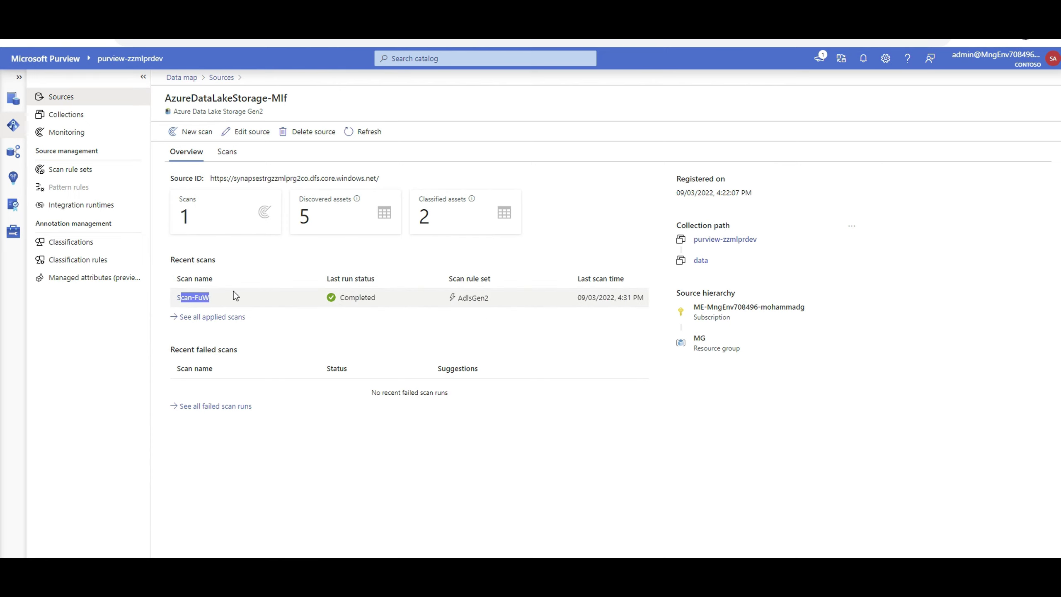
{"action": "left_click", "coordinate": [201, 296]}
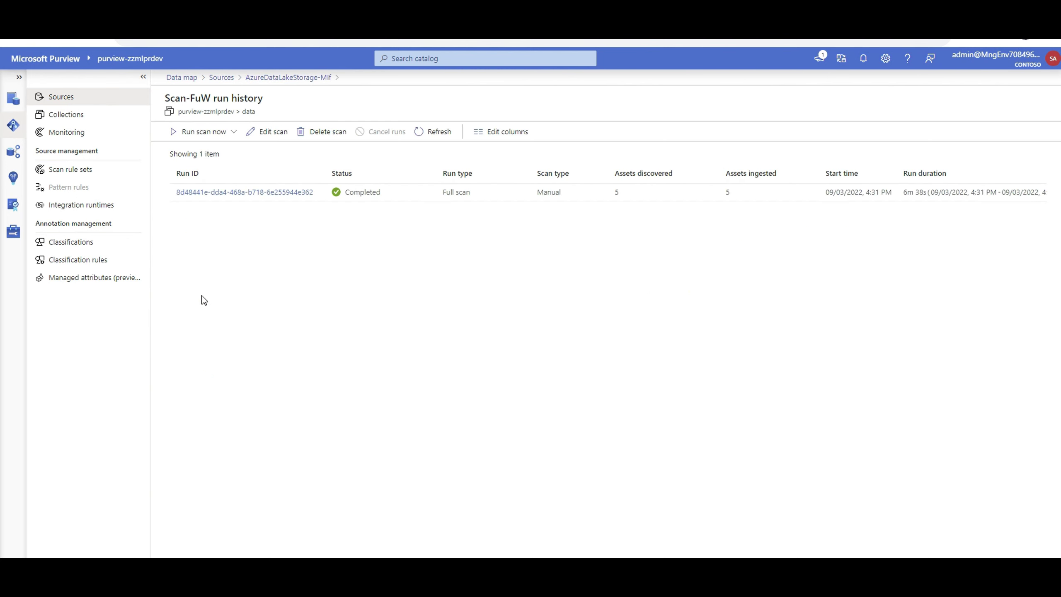
{"action": "left_click", "coordinate": [270, 192]}
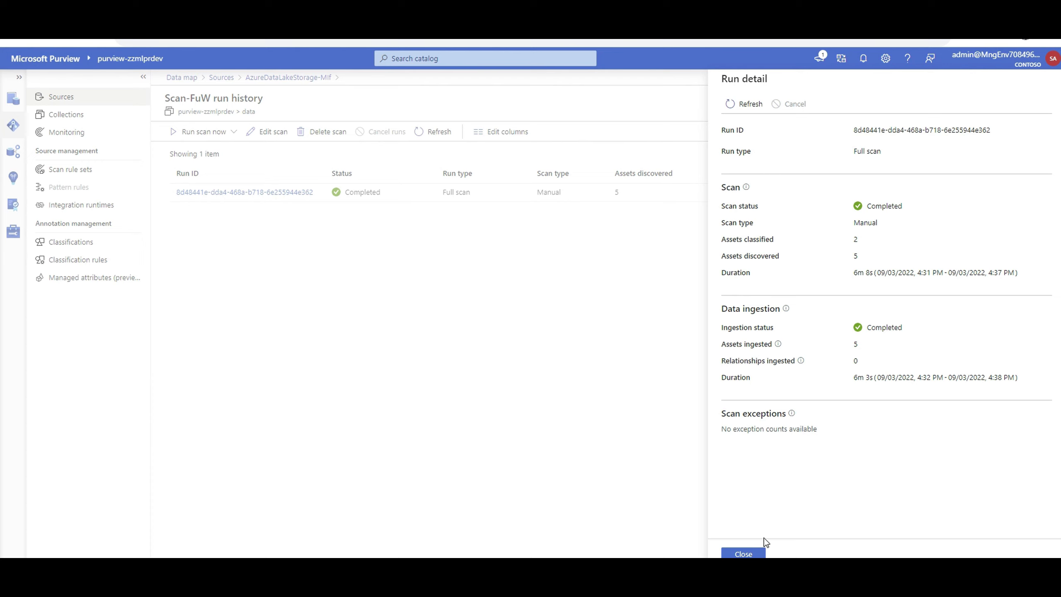
{"action": "left_click", "coordinate": [752, 553]}
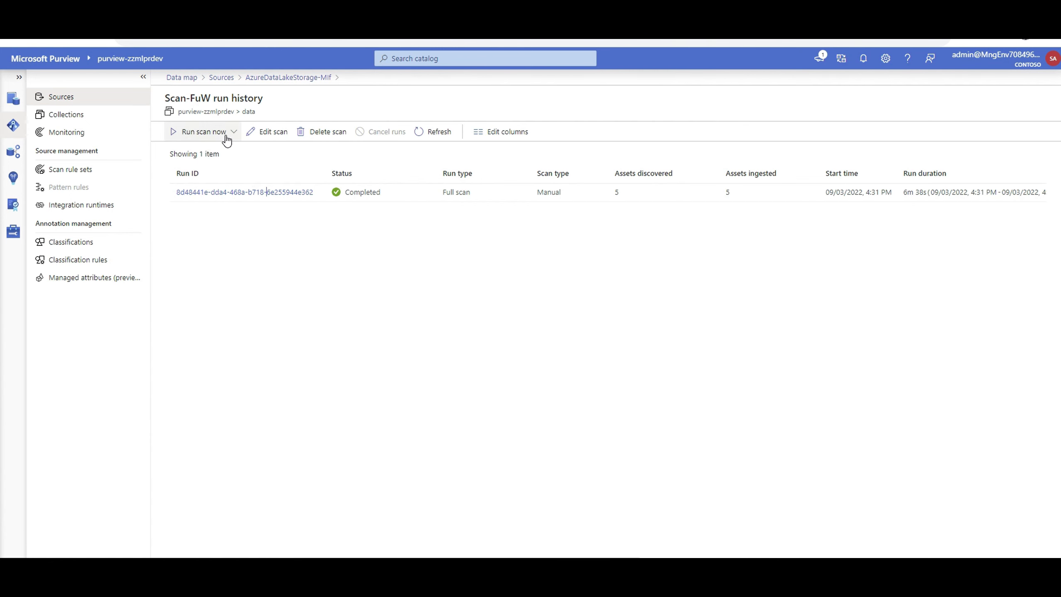
{"action": "left_click", "coordinate": [287, 78]}
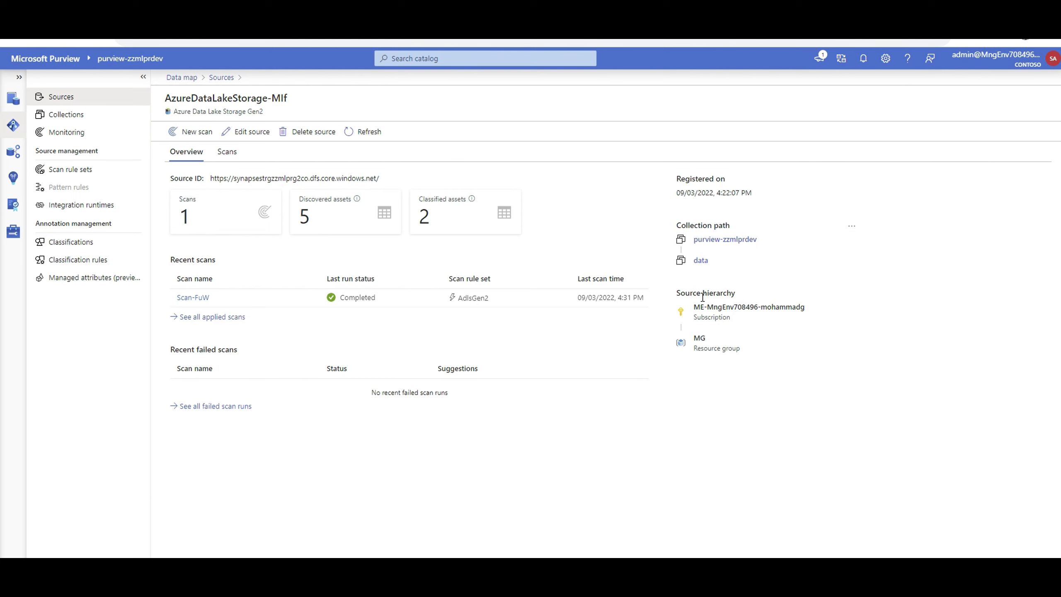
Examine the source hierarchy and the list of scans for the AzureDataLakeStorage-MIf source
{"action": "left_click_drag", "start_coordinate": [819, 311], "coordinate": [658, 311]}
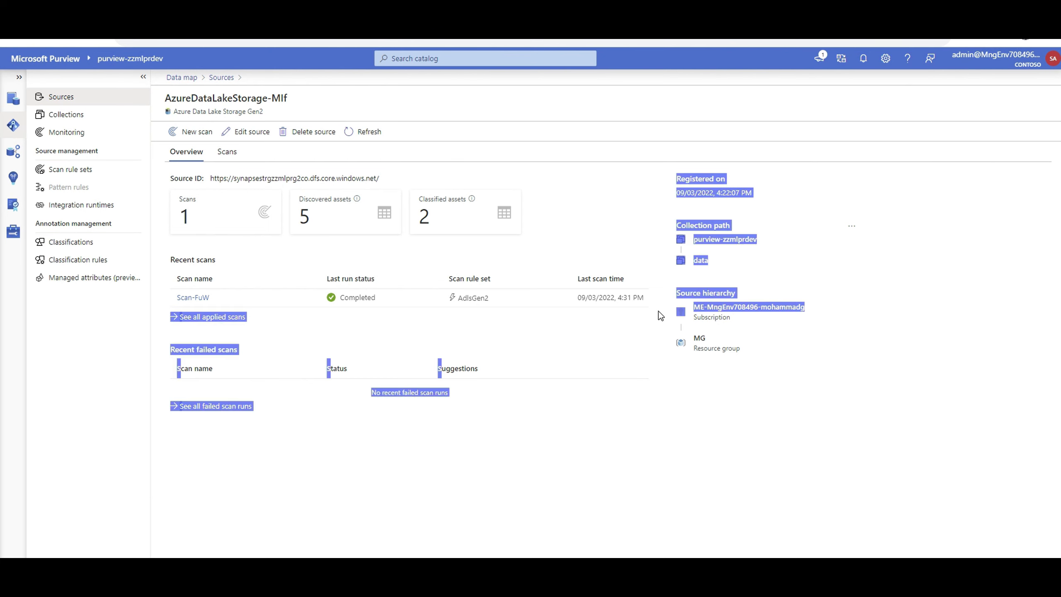
{"action": "left_click_drag", "start_coordinate": [732, 340], "coordinate": [673, 341]}
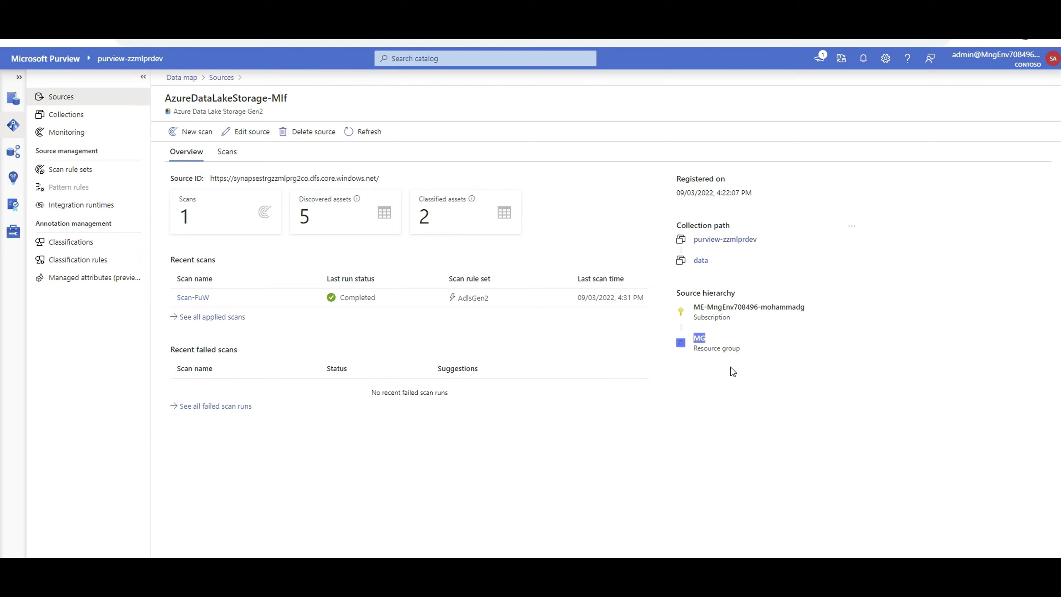
{"action": "left_click", "coordinate": [227, 152]}
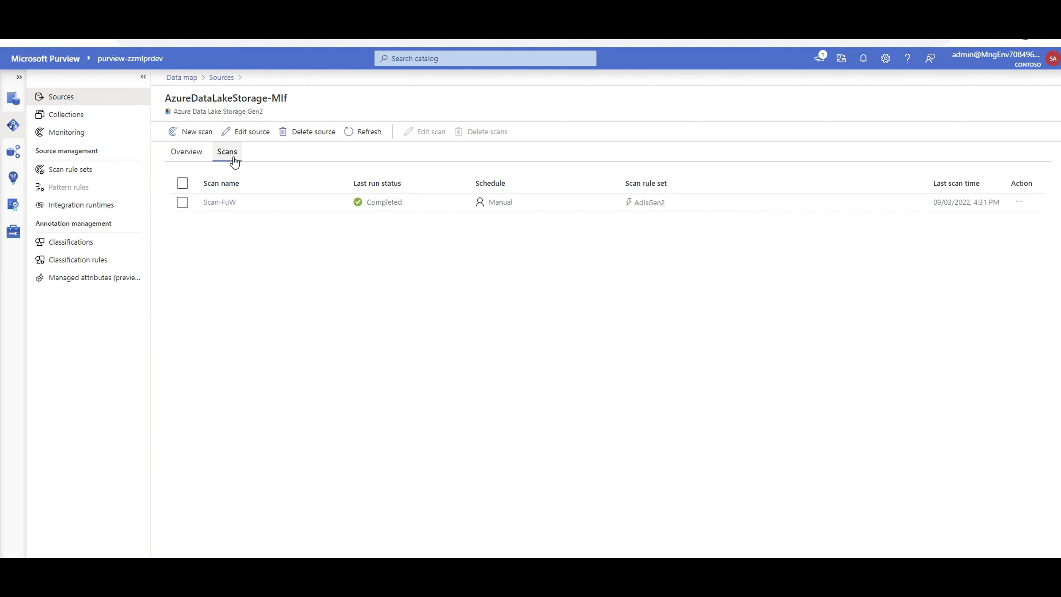
{"action": "left_click", "coordinate": [196, 160]}
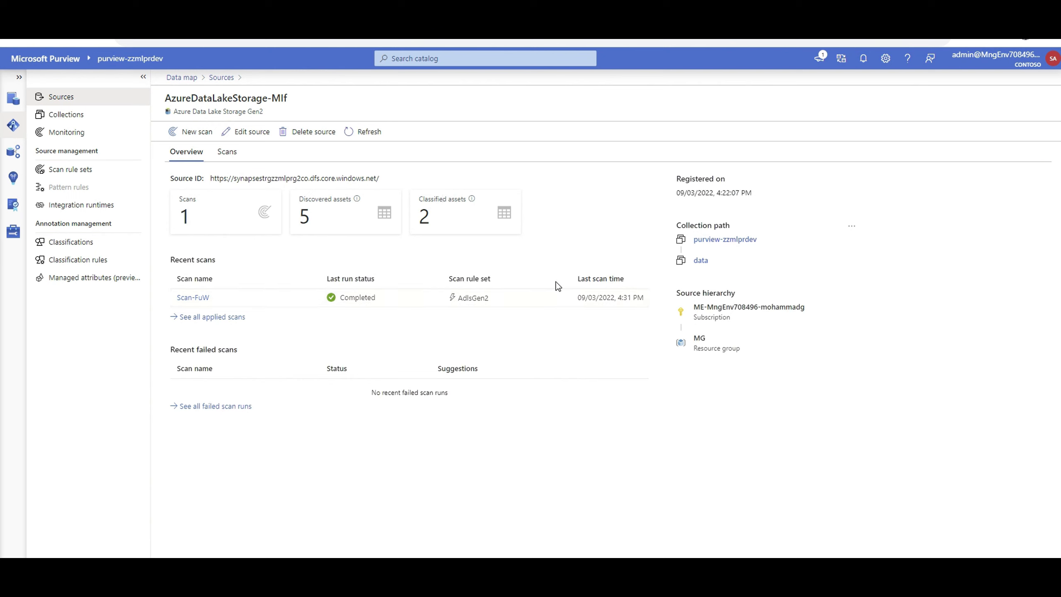
Open the data collection and examine its assets, including loan.csv and borrower.csv
{"action": "left_click", "coordinate": [700, 261]}
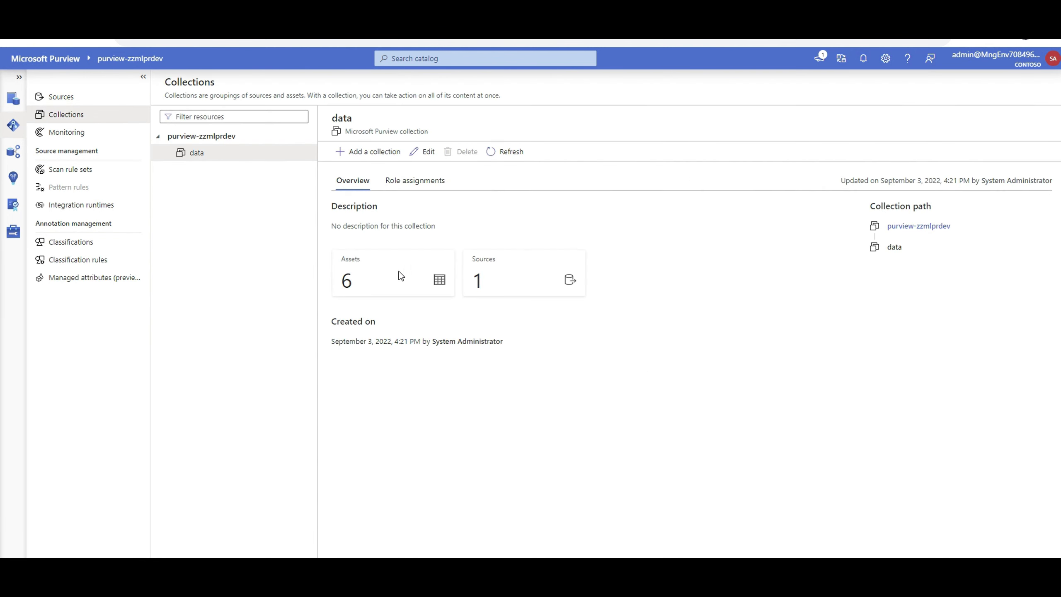
{"action": "left_click", "coordinate": [399, 274]}
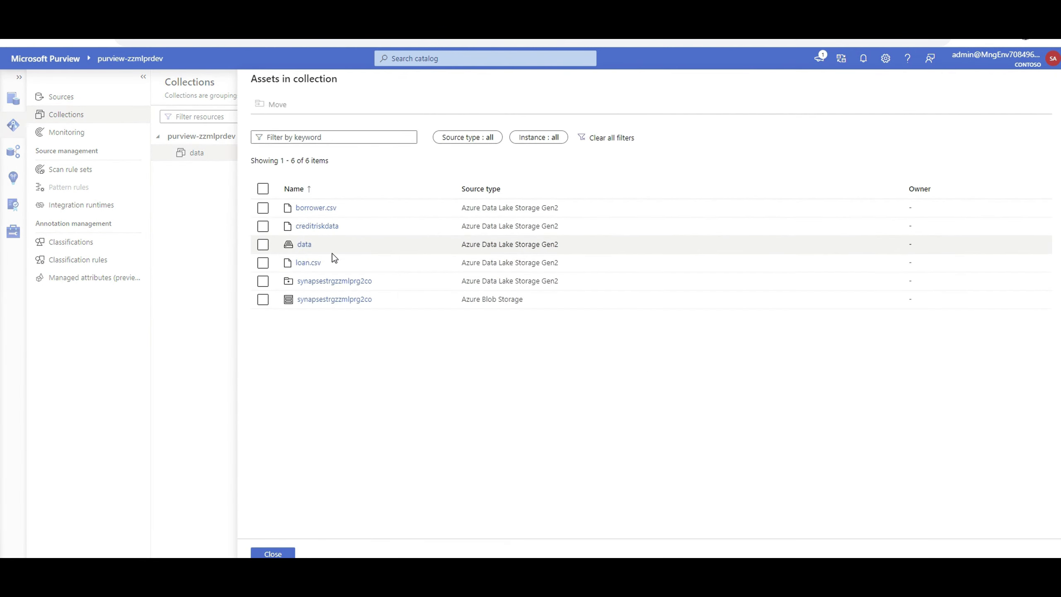
{"action": "left_click_drag", "start_coordinate": [339, 267], "coordinate": [291, 270]}
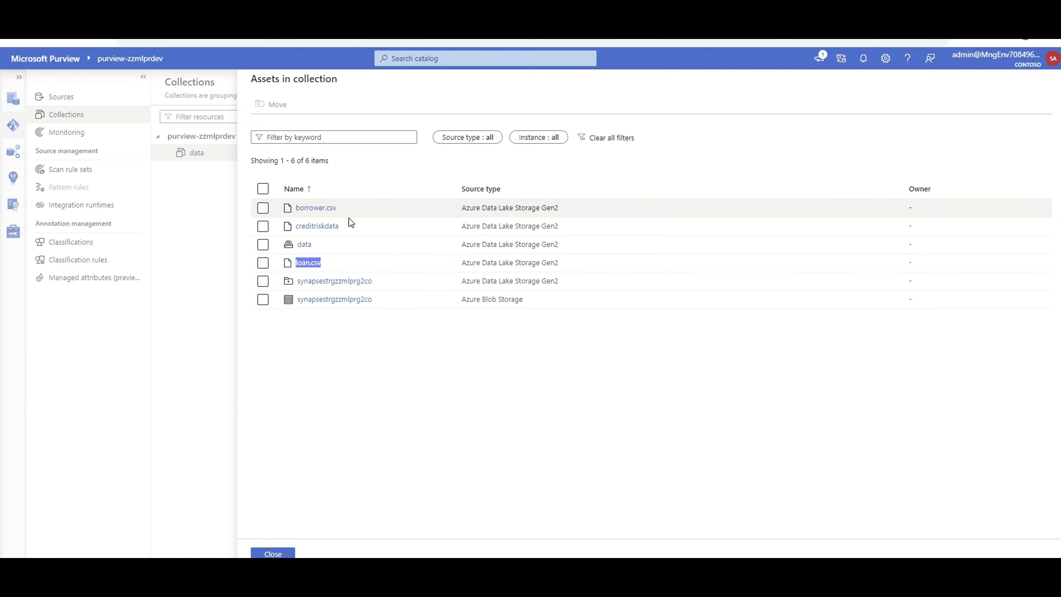
{"action": "left_click_drag", "start_coordinate": [349, 210], "coordinate": [294, 209]}
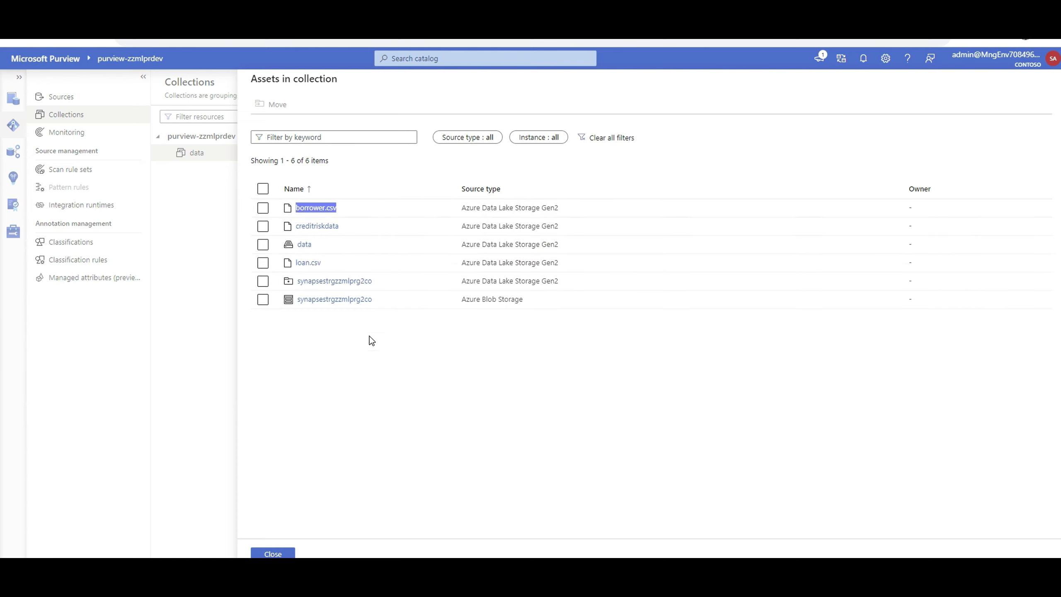
{"action": "left_click", "coordinate": [270, 551]}
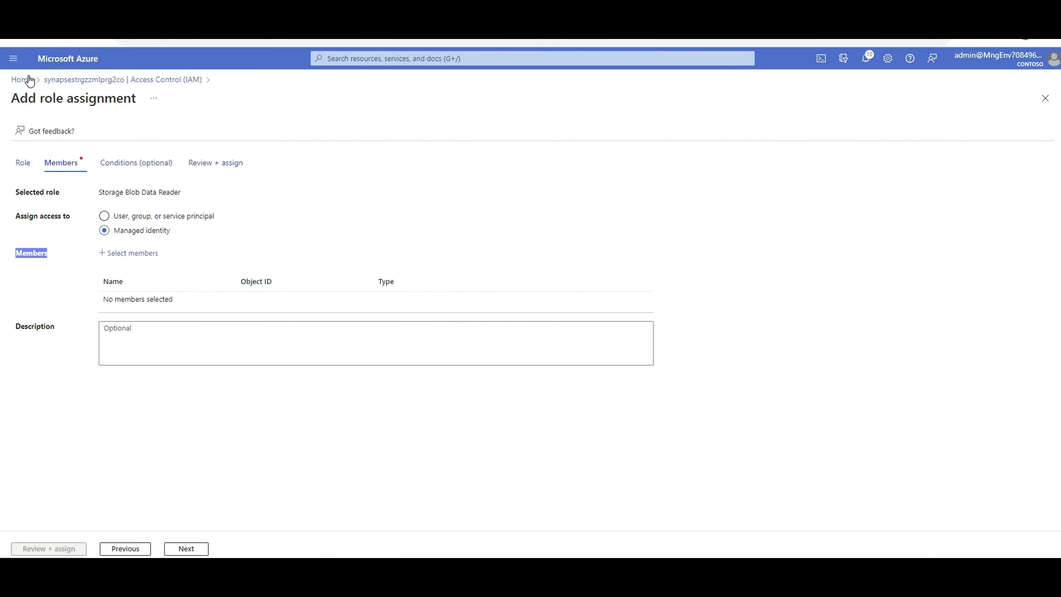
Switch to the Azure portal, open the synapse-ws-zzmlpr workspace, and launch Synapse Studio signed in with the administrator account
{"action": "left_click", "coordinate": [25, 78]}
{"action": "left_click", "coordinate": [284, 274]}
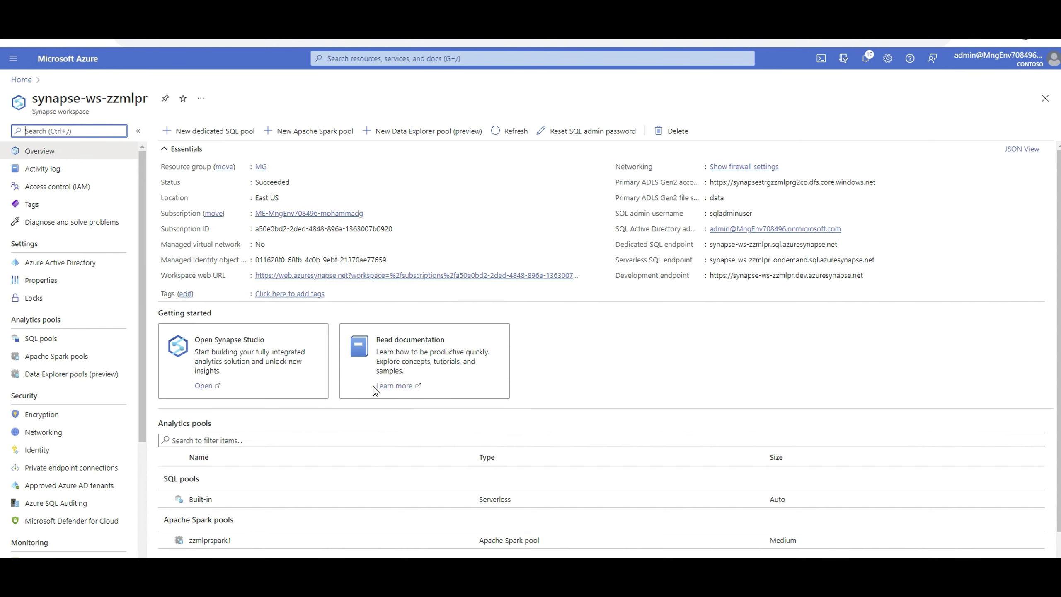
{"action": "left_click", "coordinate": [203, 386]}
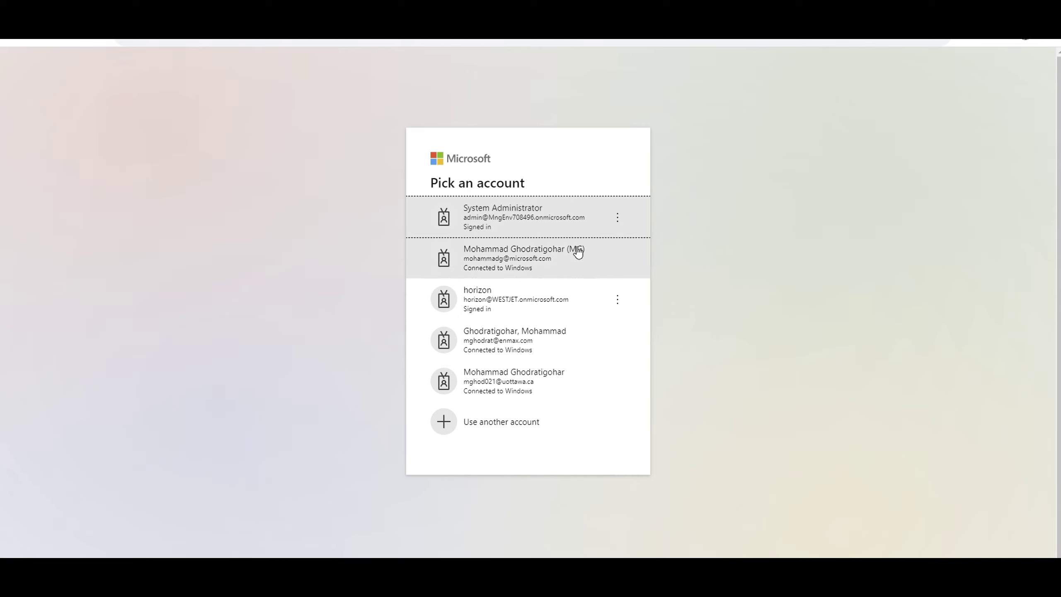
{"action": "left_click", "coordinate": [548, 229]}
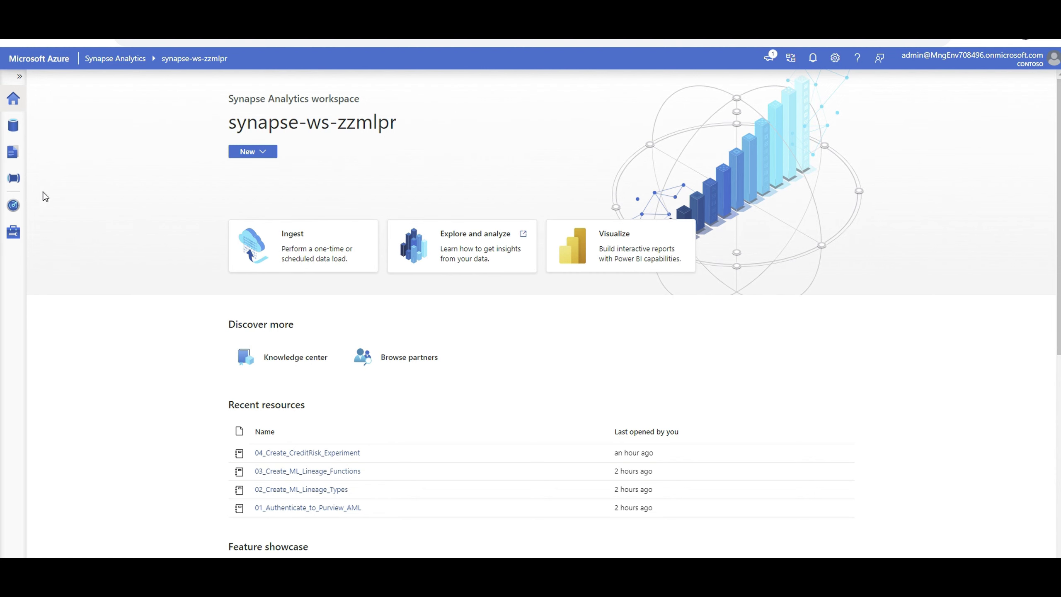
Open the workspace's list of Apache Spark pools and locate zzmlprspark1
{"action": "left_click", "coordinate": [12, 232]}
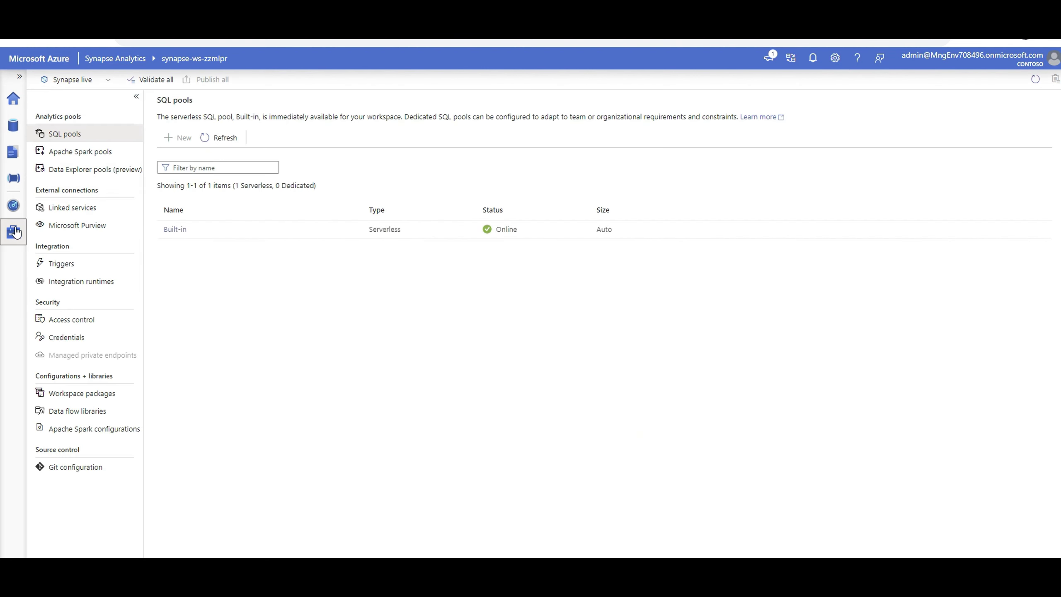
{"action": "left_click", "coordinate": [100, 153]}
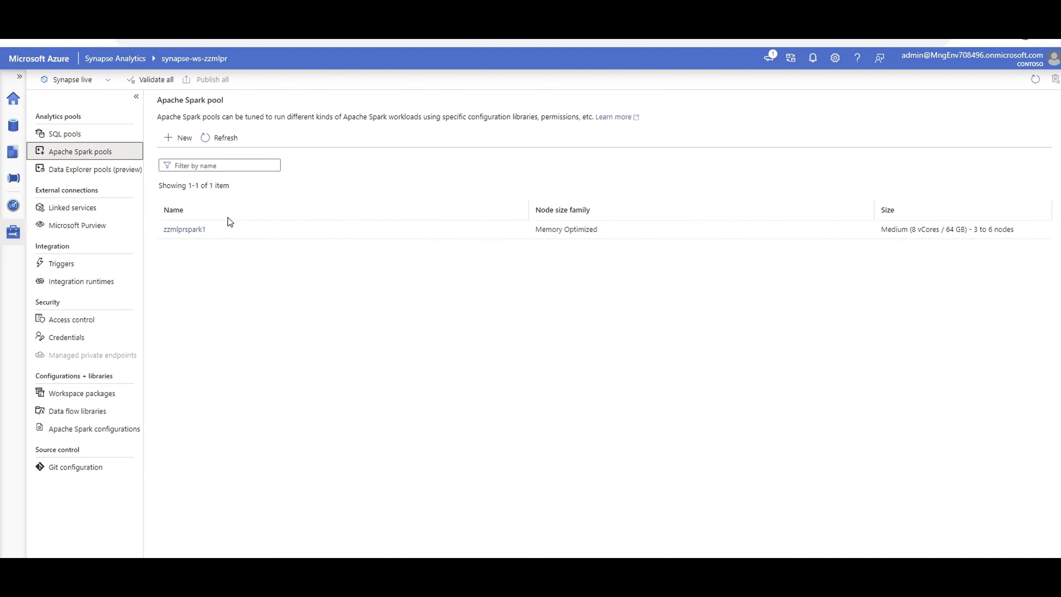
{"action": "left_click_drag", "start_coordinate": [225, 238], "coordinate": [160, 231]}
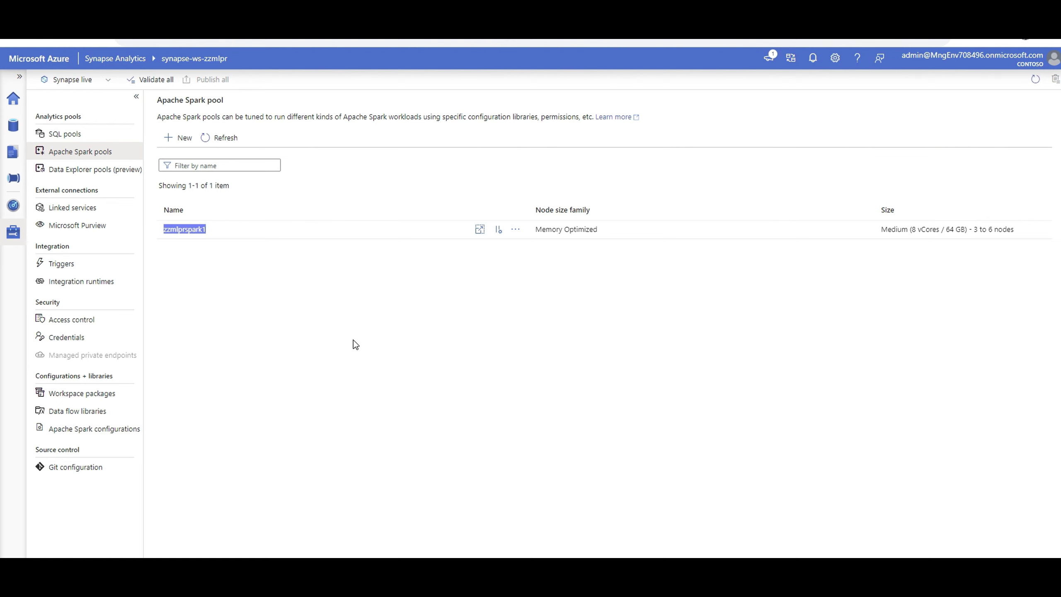
Start a new Apache Spark pool to review its basic settings, and cancel the creation
{"action": "left_click", "coordinate": [183, 138]}
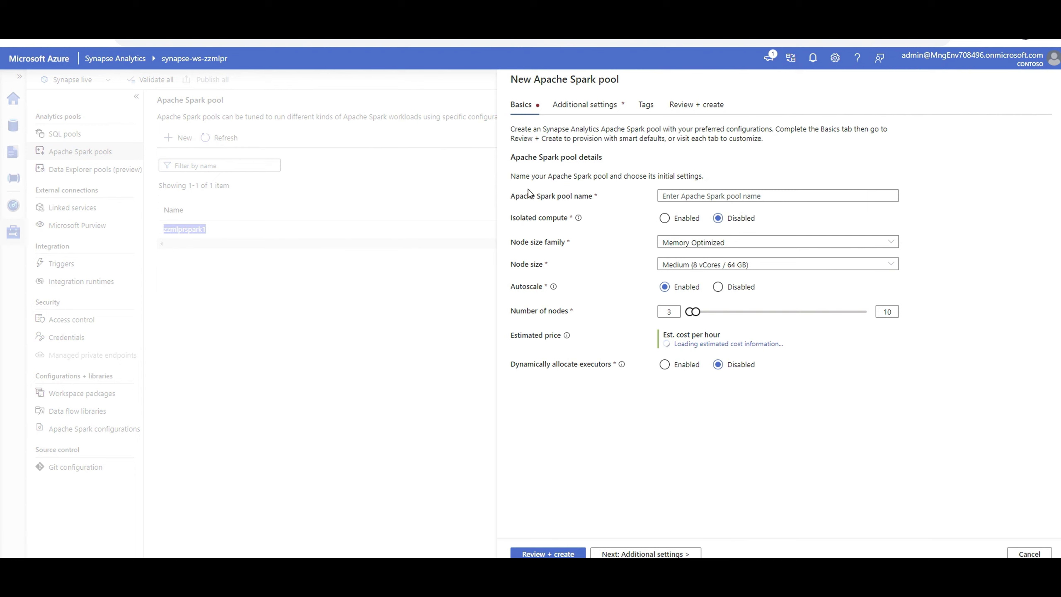
{"action": "left_click_drag", "start_coordinate": [528, 189], "coordinate": [626, 418]}
{"action": "left_click_drag", "start_coordinate": [515, 196], "coordinate": [569, 200]}
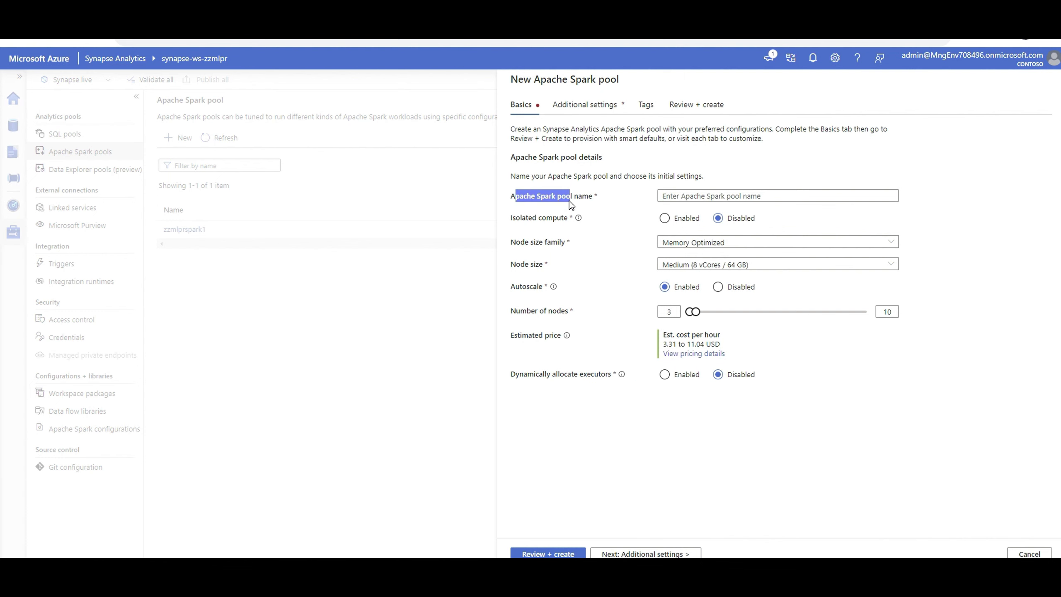
{"action": "left_click", "coordinate": [1031, 553]}
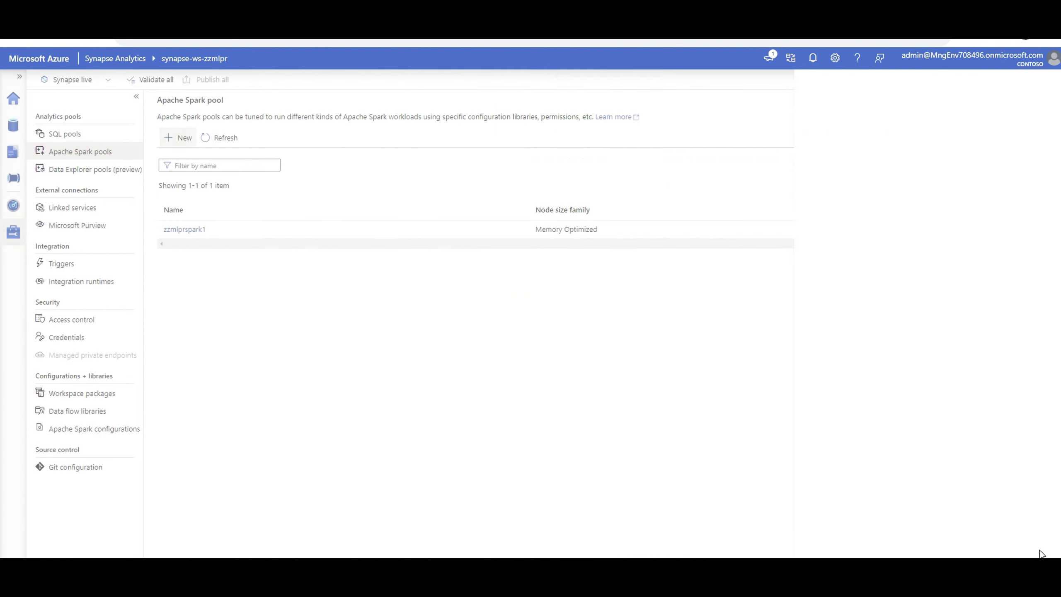
Examine the full configuration properties of the zzmlprspark1 pool, from node size to its packages file
{"action": "left_click", "coordinate": [183, 229]}
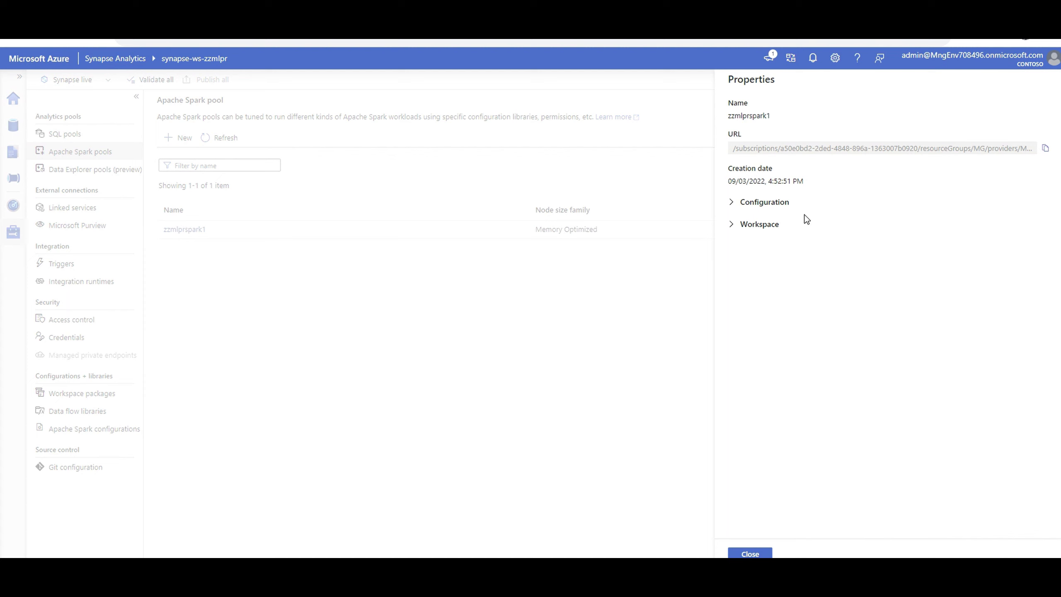
{"action": "left_click", "coordinate": [750, 201]}
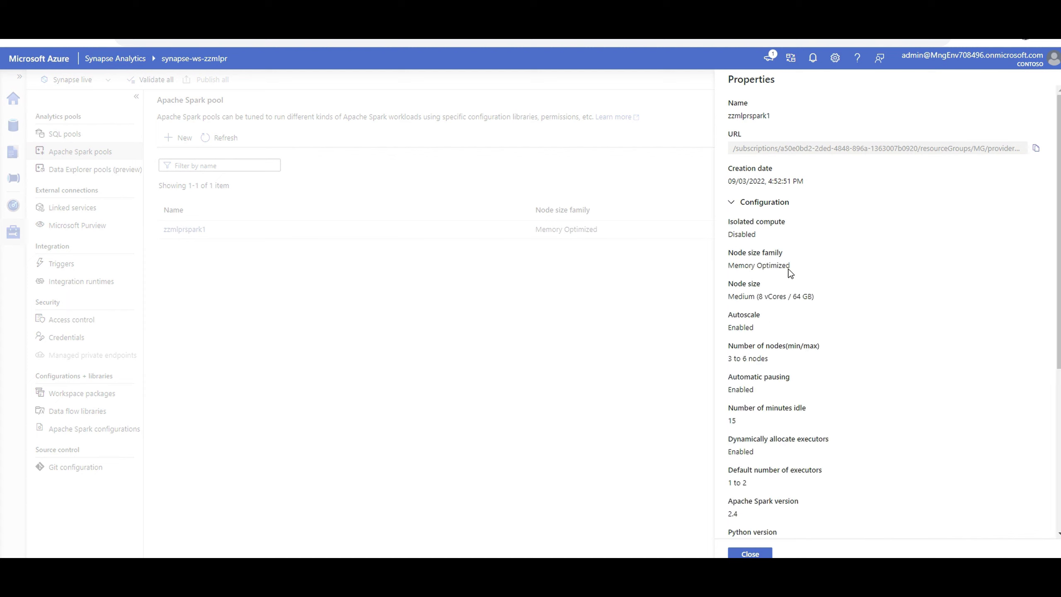
{"action": "scroll", "coordinate": [779, 311], "scroll_direction": "down", "scroll_amount": 1}
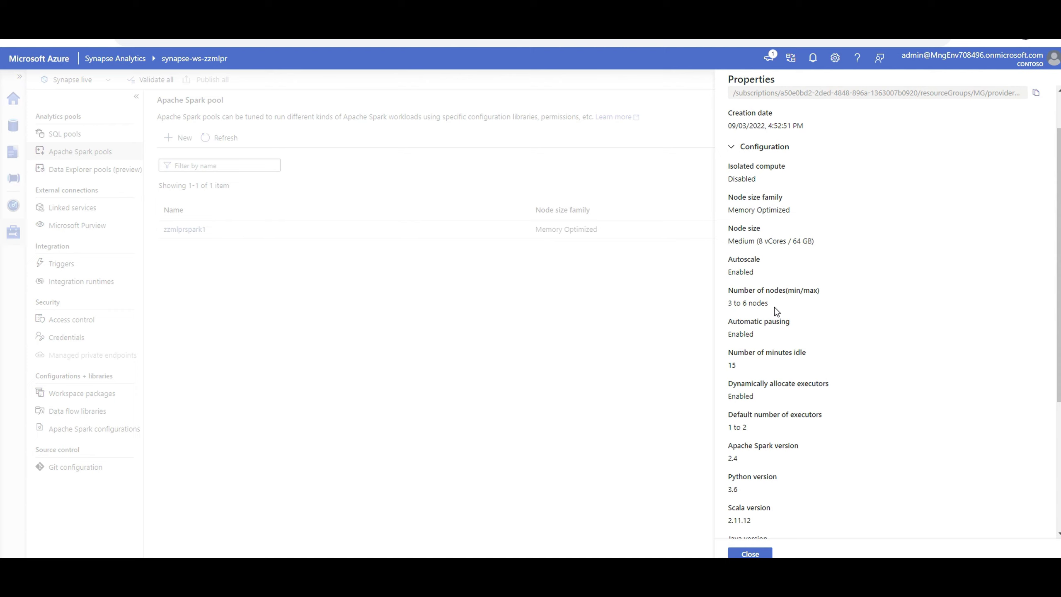
{"action": "scroll", "coordinate": [791, 313], "scroll_direction": "down", "scroll_amount": 3}
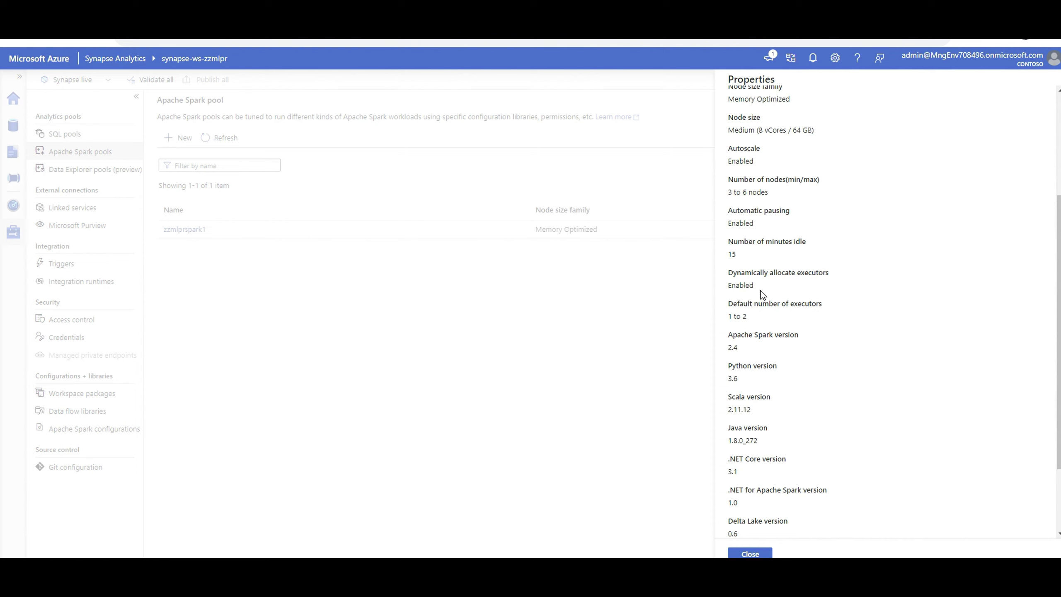
{"action": "scroll", "coordinate": [760, 294], "scroll_direction": "down", "scroll_amount": 2}
{"action": "scroll", "coordinate": [754, 207], "scroll_direction": "down", "scroll_amount": 1}
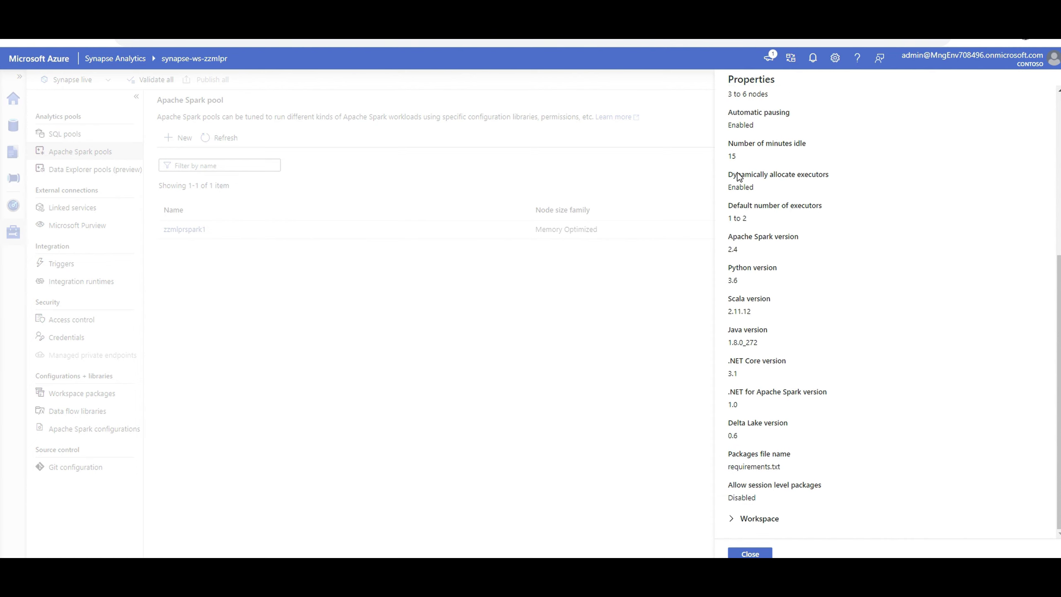
Review the zzmlprspark1 pool's general properties once more and close its details
{"action": "scroll", "coordinate": [743, 450], "scroll_direction": "up", "scroll_amount": 6}
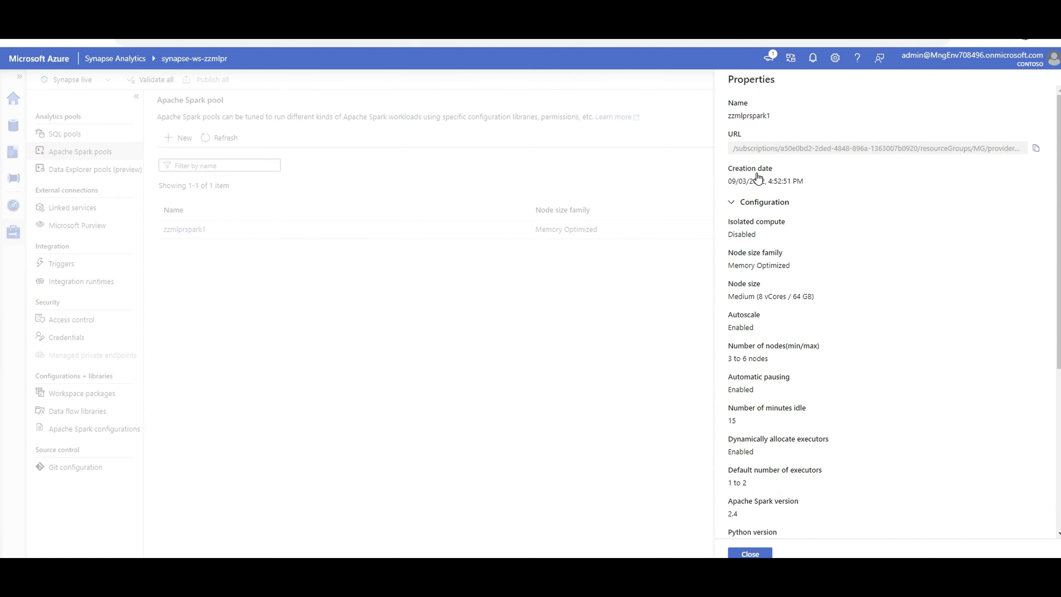
{"action": "left_click", "coordinate": [753, 548]}
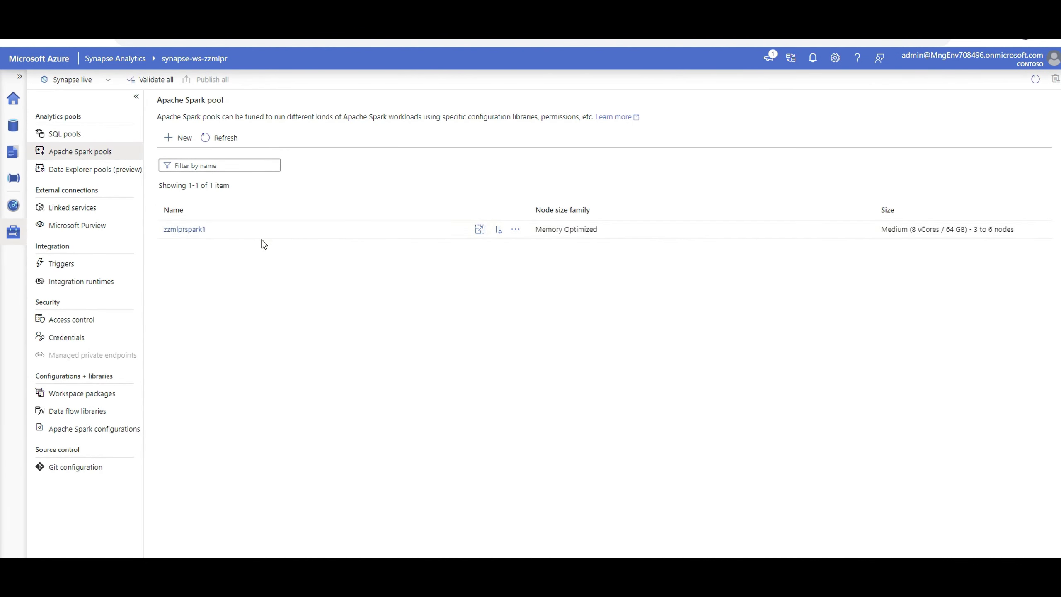
{"action": "left_click", "coordinate": [188, 230]}
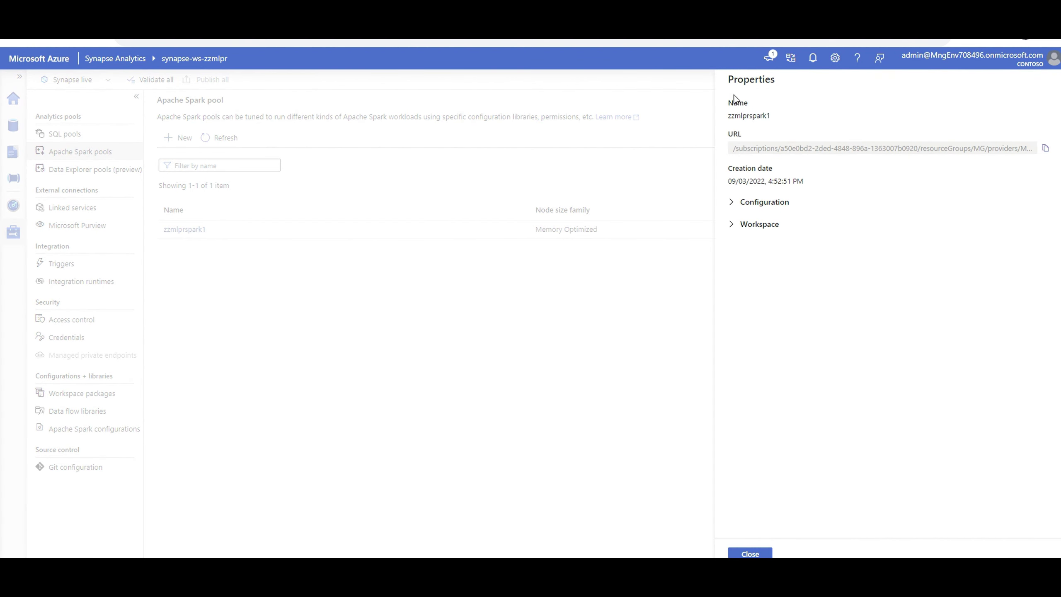
{"action": "left_click", "coordinate": [750, 554]}
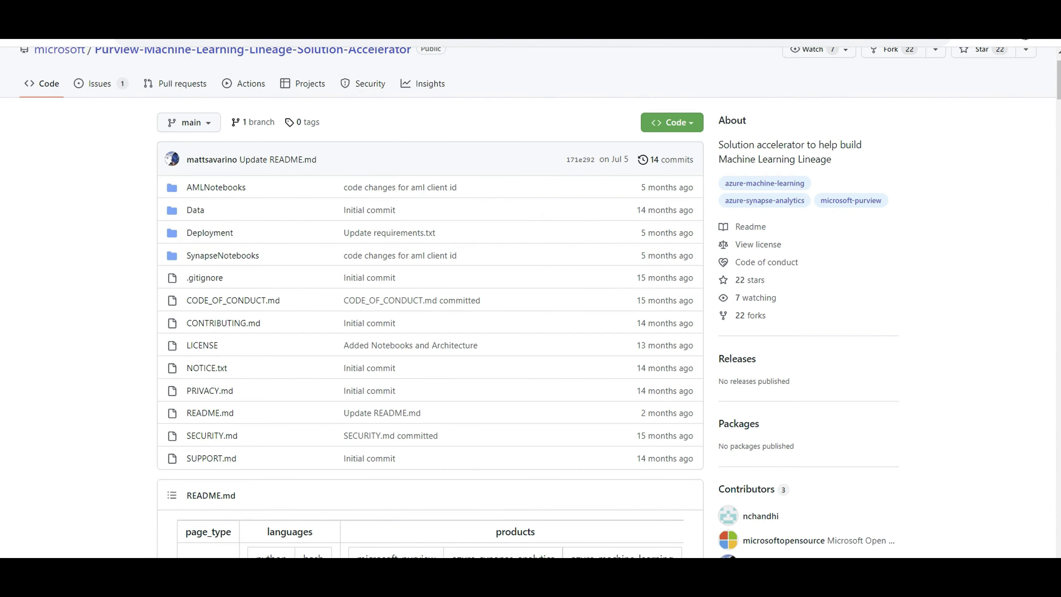
In the accelerator's GitHub repository, open requirements.txt in the Deployment folder and examine its package entry and file name
{"action": "left_click", "coordinate": [206, 233]}
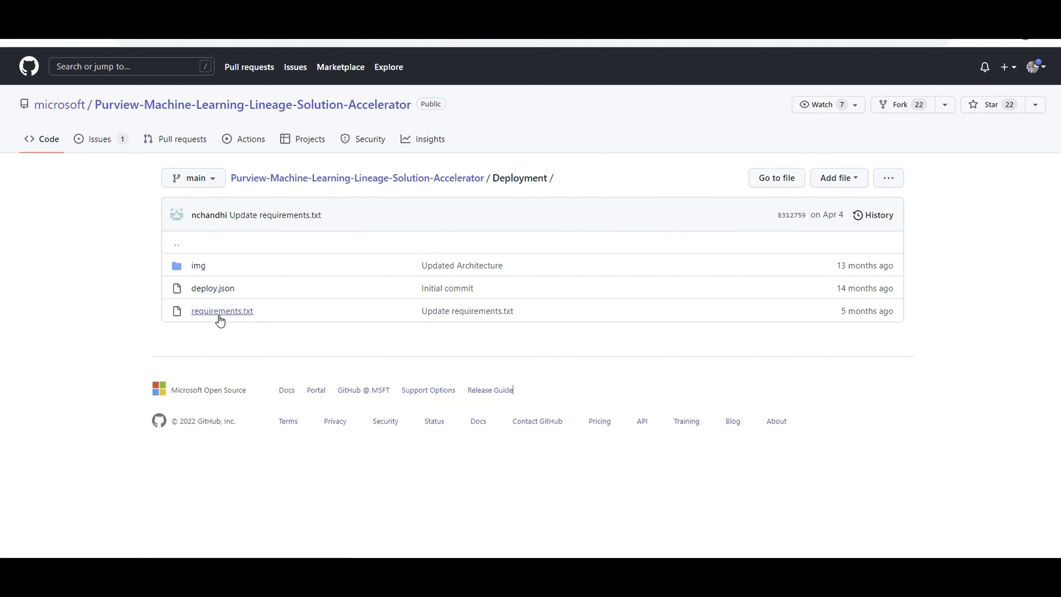
{"action": "left_click", "coordinate": [228, 313]}
{"action": "left_click_drag", "start_coordinate": [260, 314], "coordinate": [202, 311]}
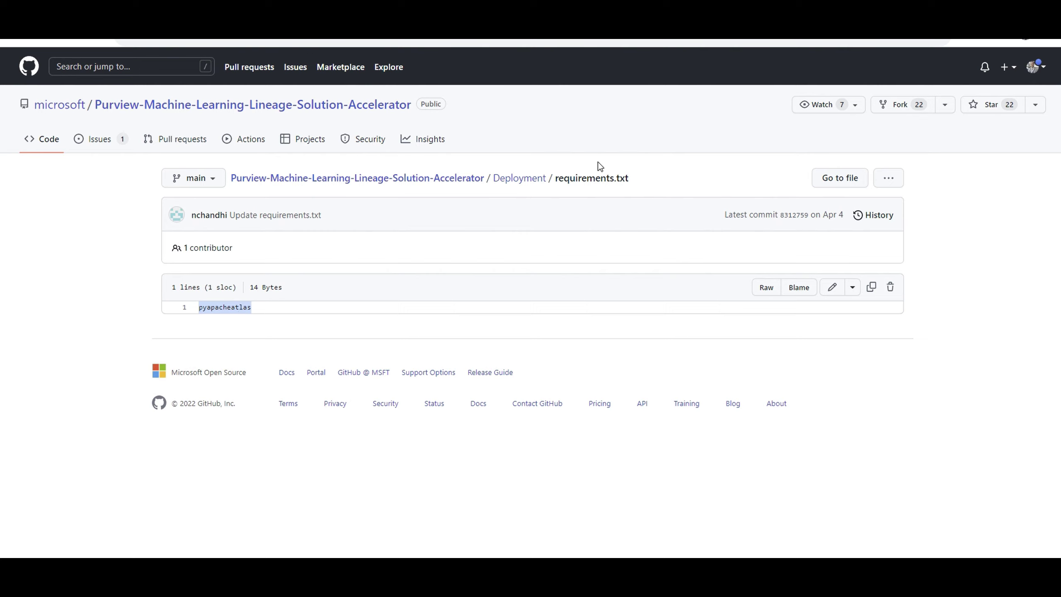
{"action": "left_click_drag", "start_coordinate": [640, 184], "coordinate": [564, 189]}
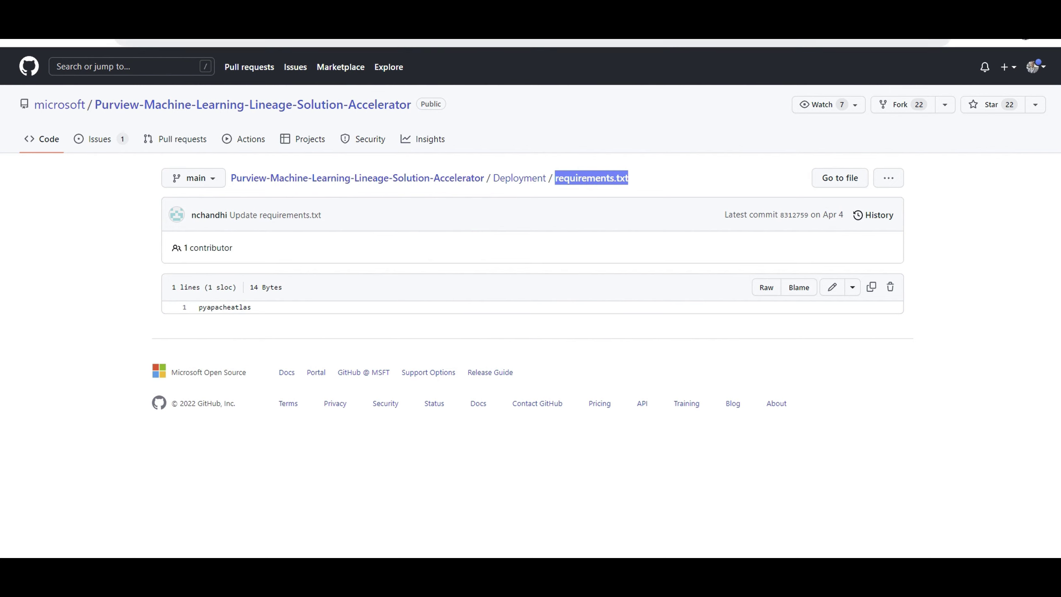
Return to Synapse Studio, check the requirements file listed in the zzmlprspark1 pool's packages, and leave without applying changes
{"action": "left_click", "coordinate": [295, 19]}
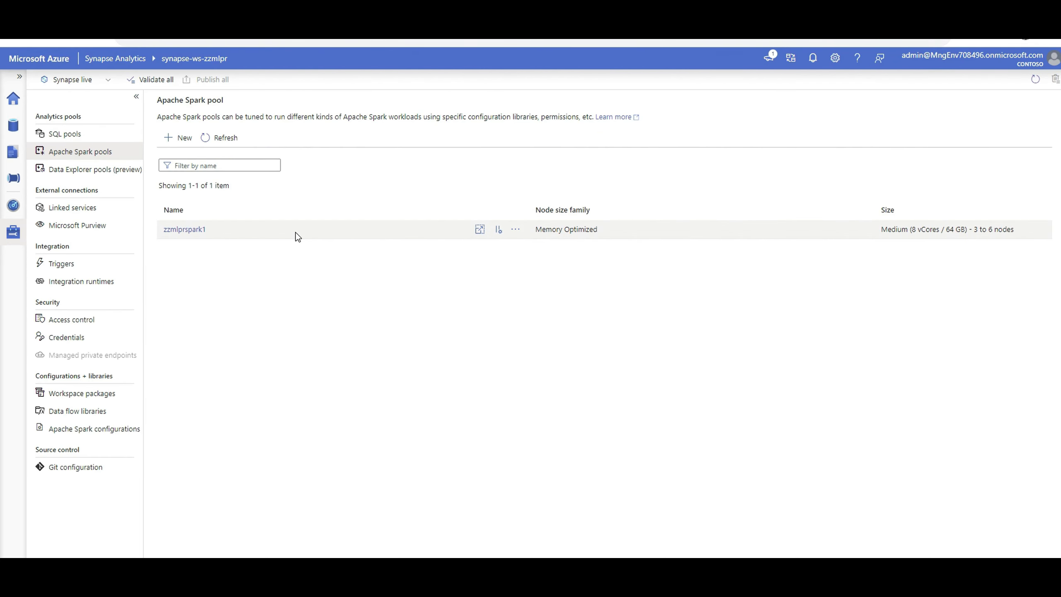
{"action": "left_click", "coordinate": [516, 230]}
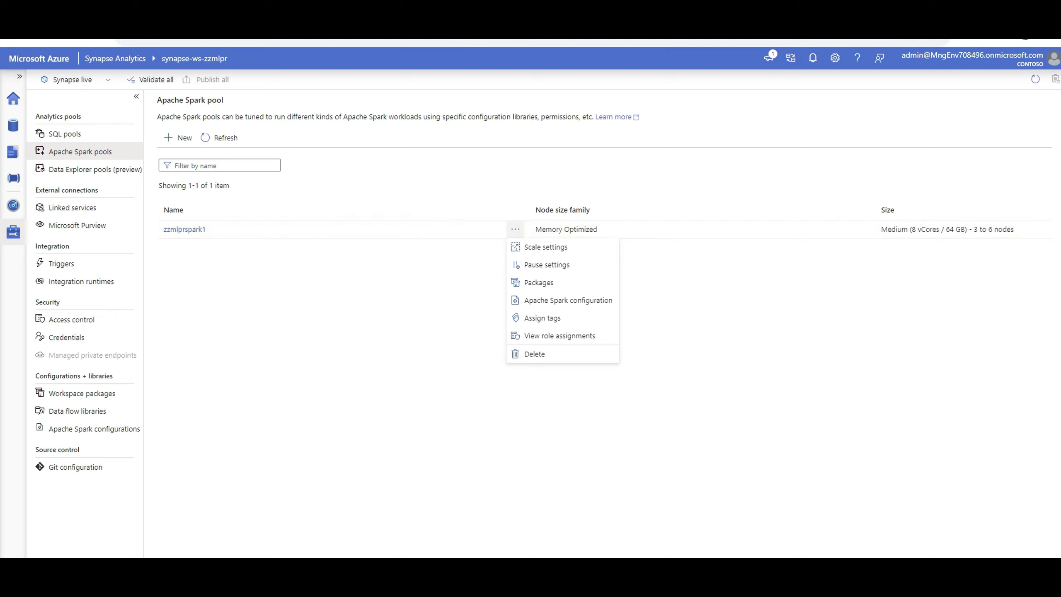
{"action": "left_click", "coordinate": [537, 283]}
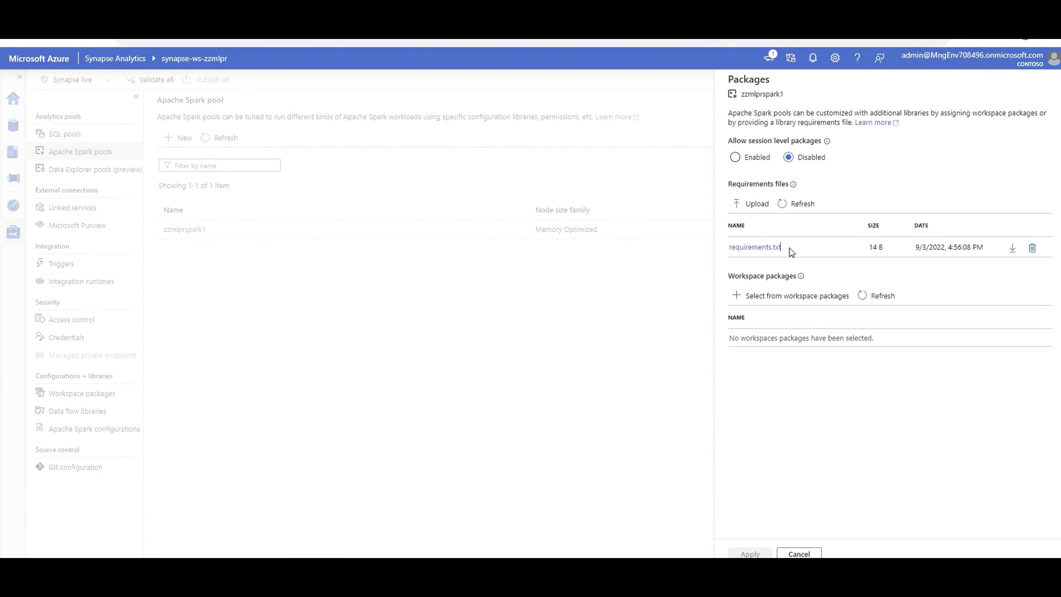
{"action": "left_click_drag", "start_coordinate": [789, 248], "coordinate": [687, 255]}
{"action": "left_click", "coordinate": [683, 271]}
{"action": "left_click", "coordinate": [792, 554]}
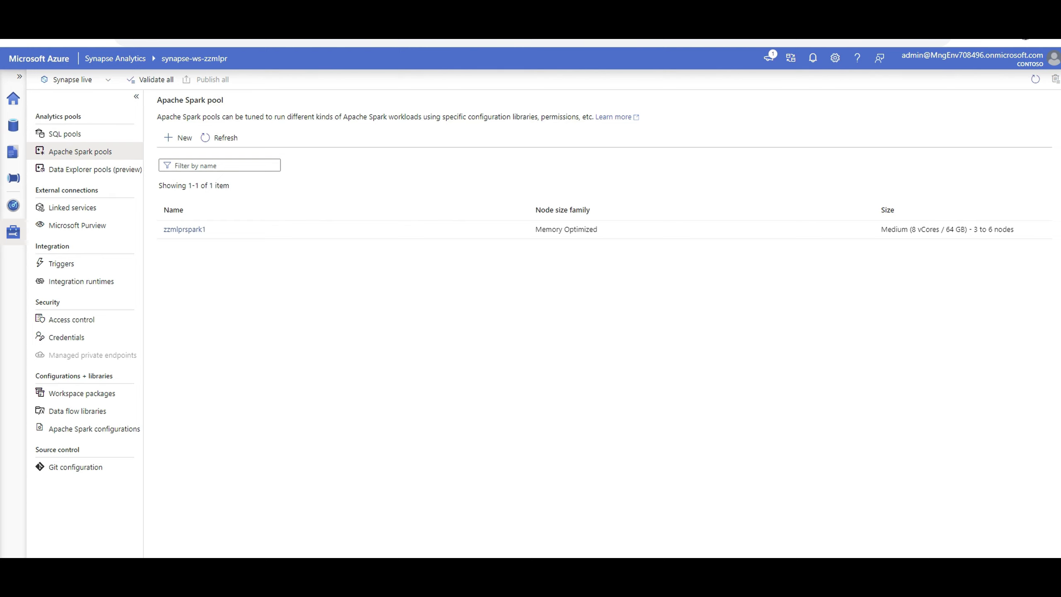
Open the Synapse workspace's data explorer
{"action": "left_click", "coordinate": [13, 125]}
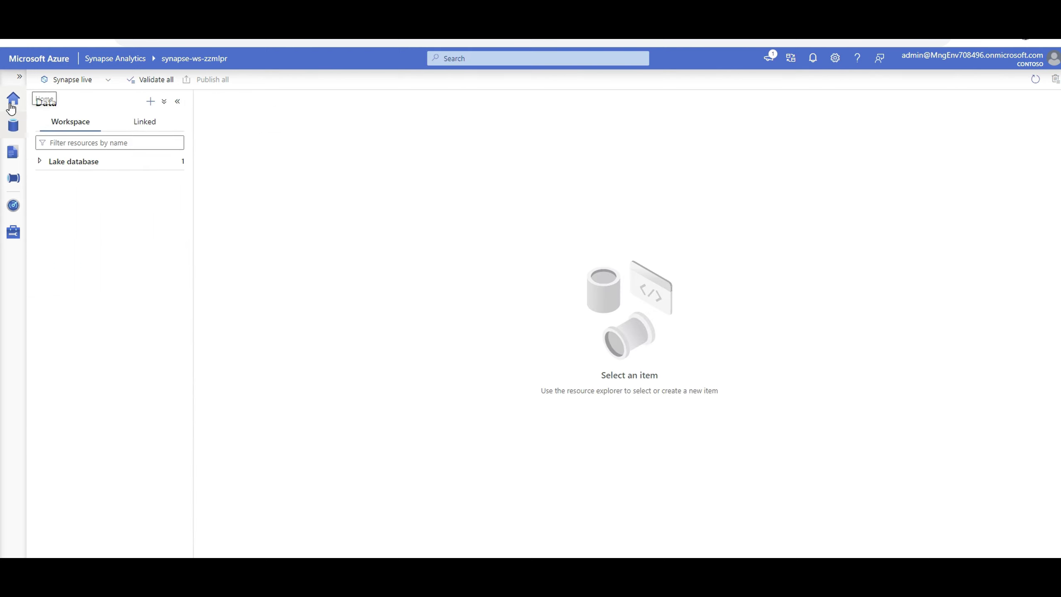